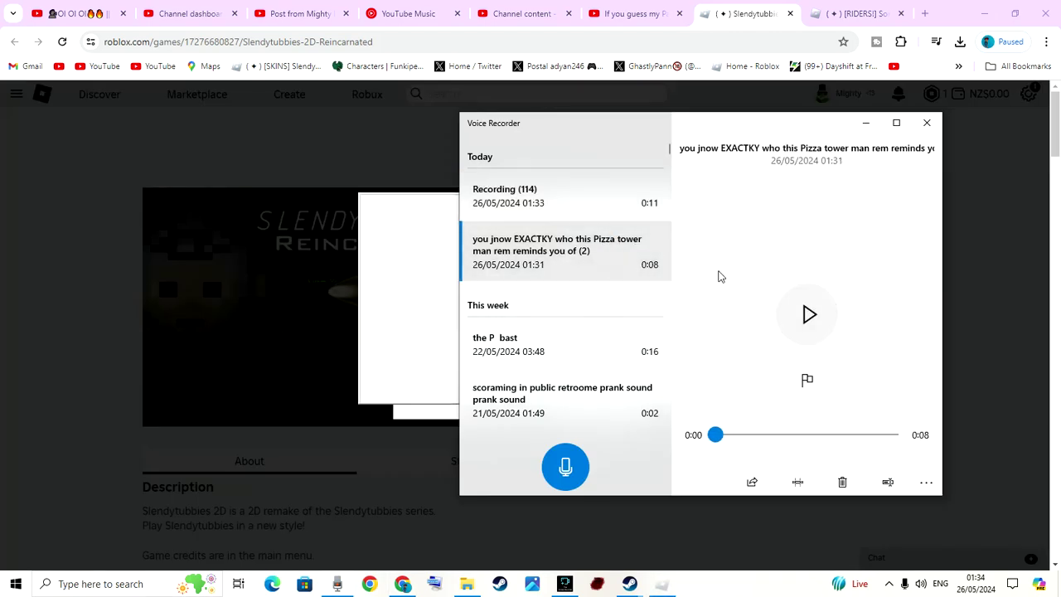
Step: Play back the Pizza tower man, P bast, prank sound and Recording (111) clips
click(617, 269)
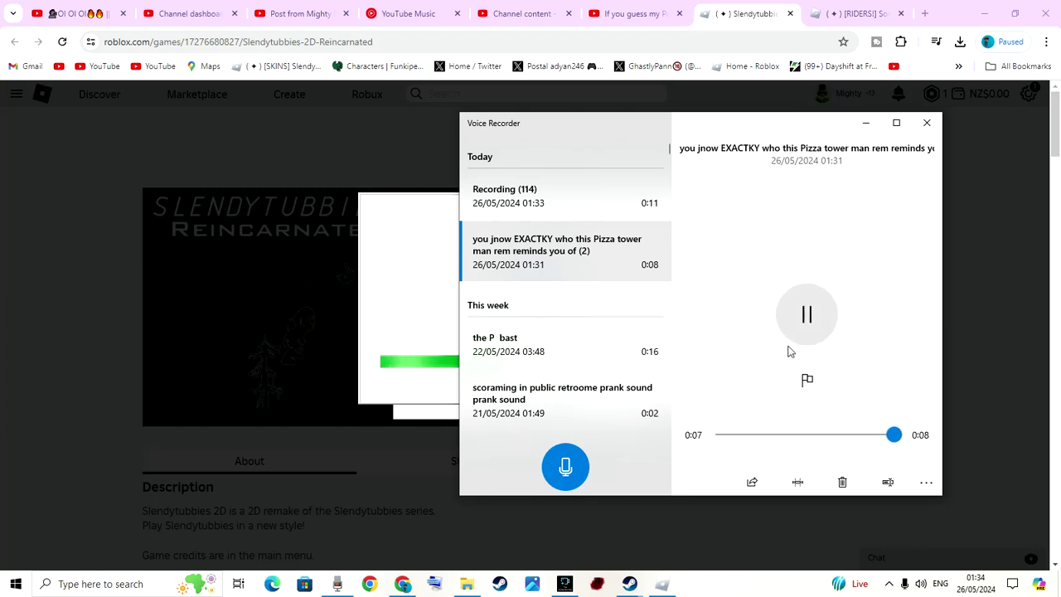
click(503, 365)
click(797, 213)
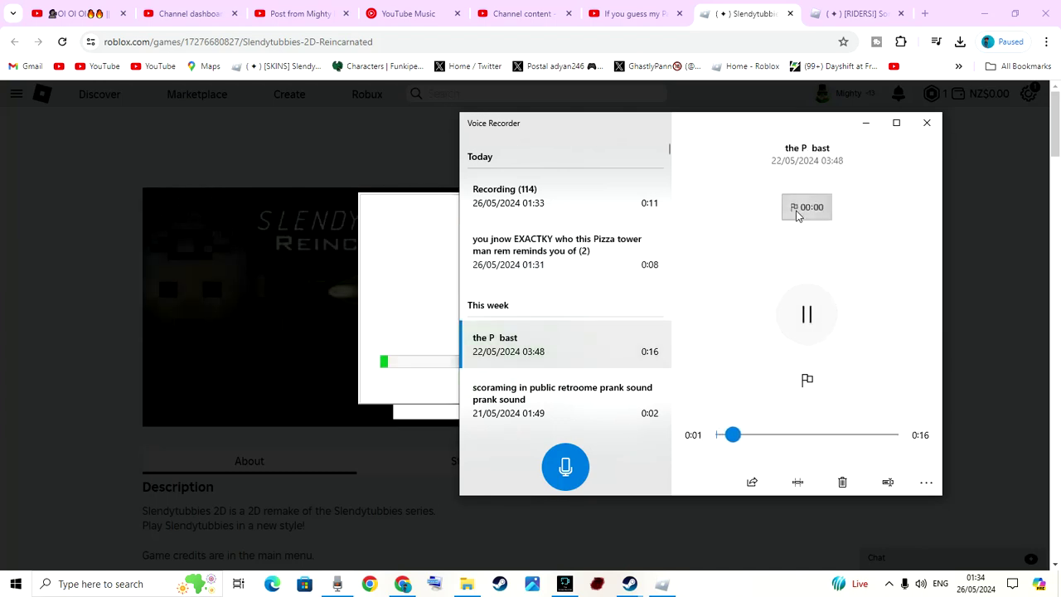
click(588, 398)
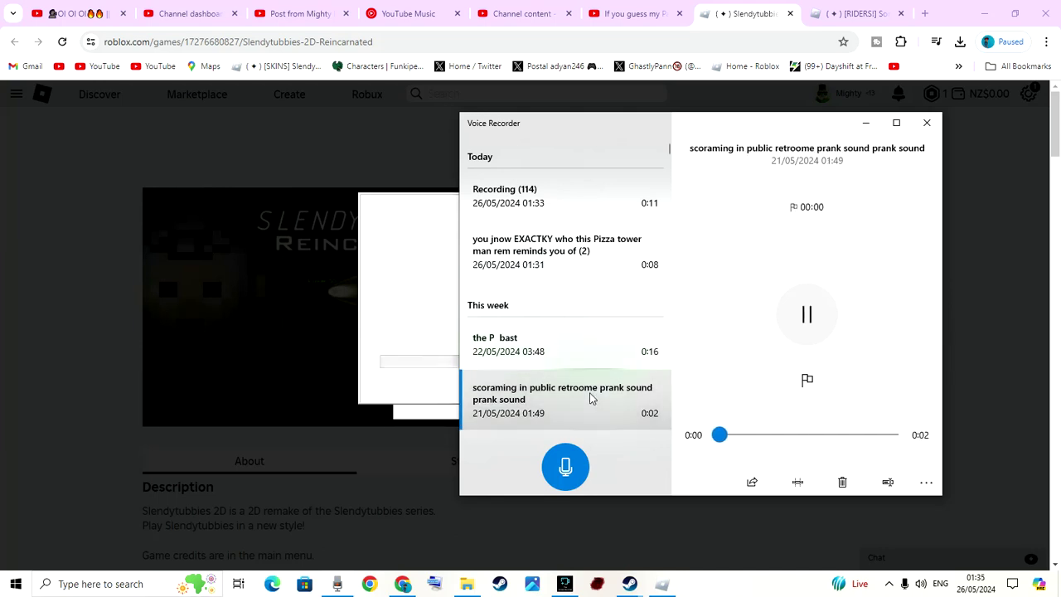
scroll(597, 374, down, 2)
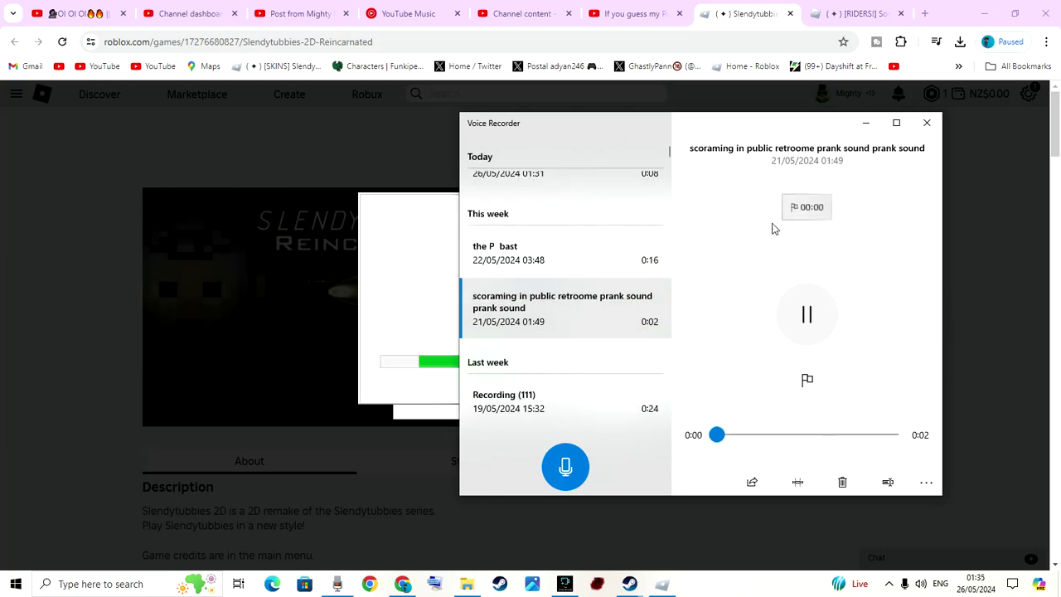
scroll(543, 377, down, 2)
click(559, 328)
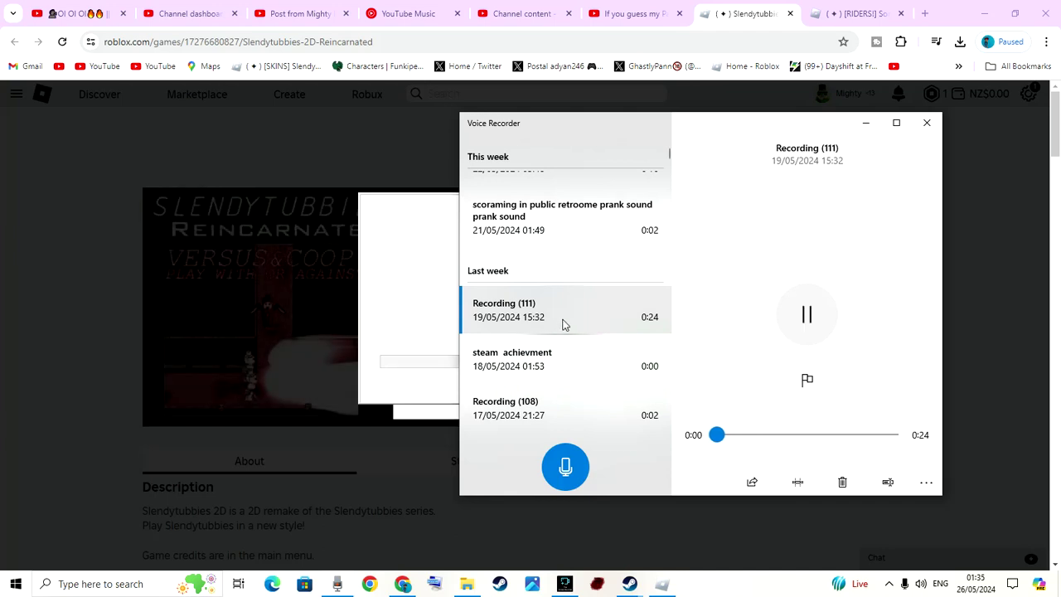
Step: Play the steam achievment recording and restart it from the beginning
click(561, 366)
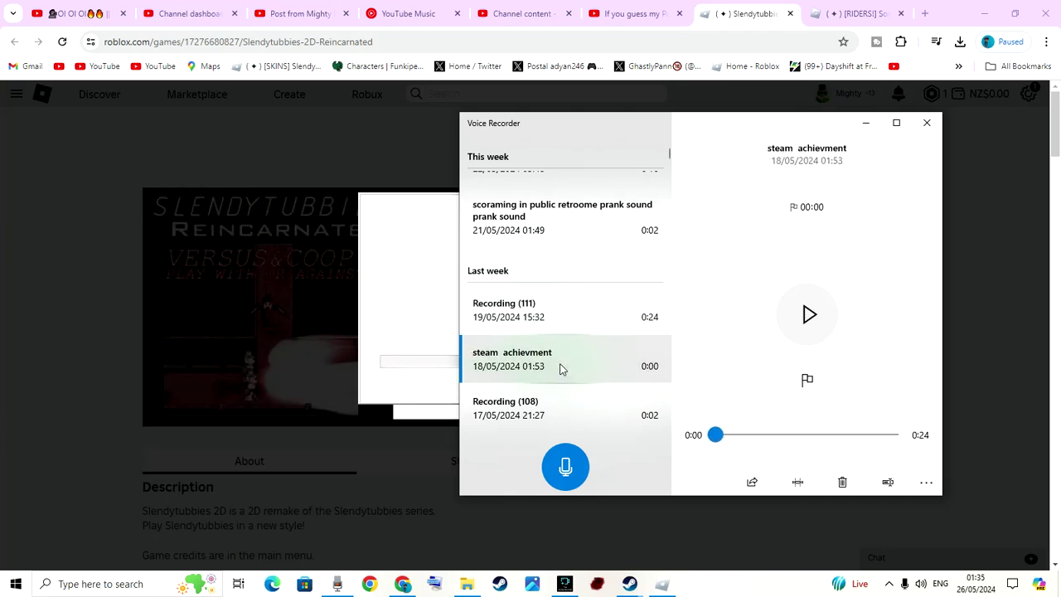
scroll(564, 367, down, 1)
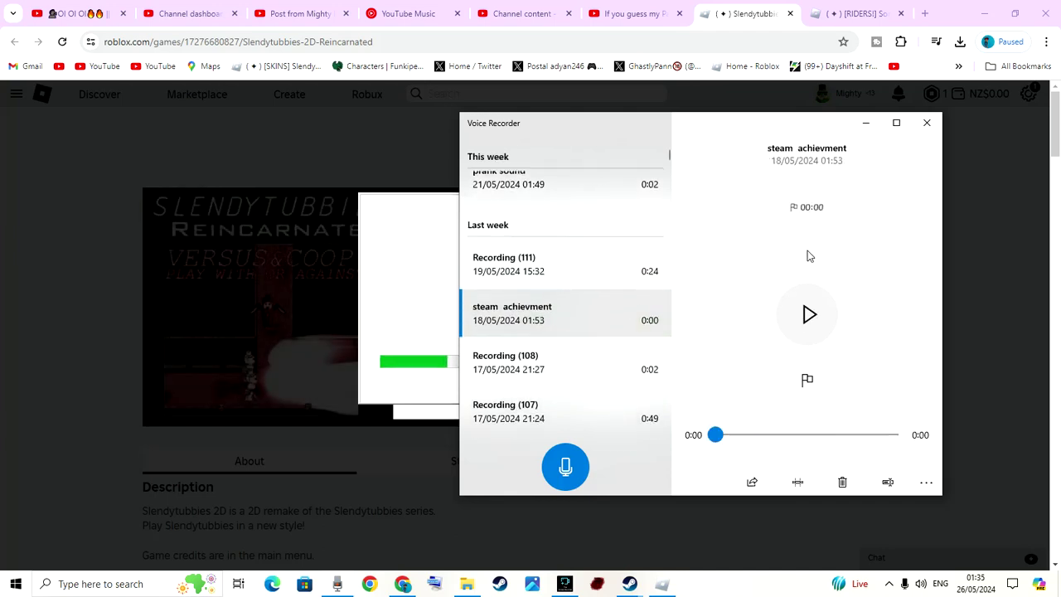
click(800, 287)
click(794, 208)
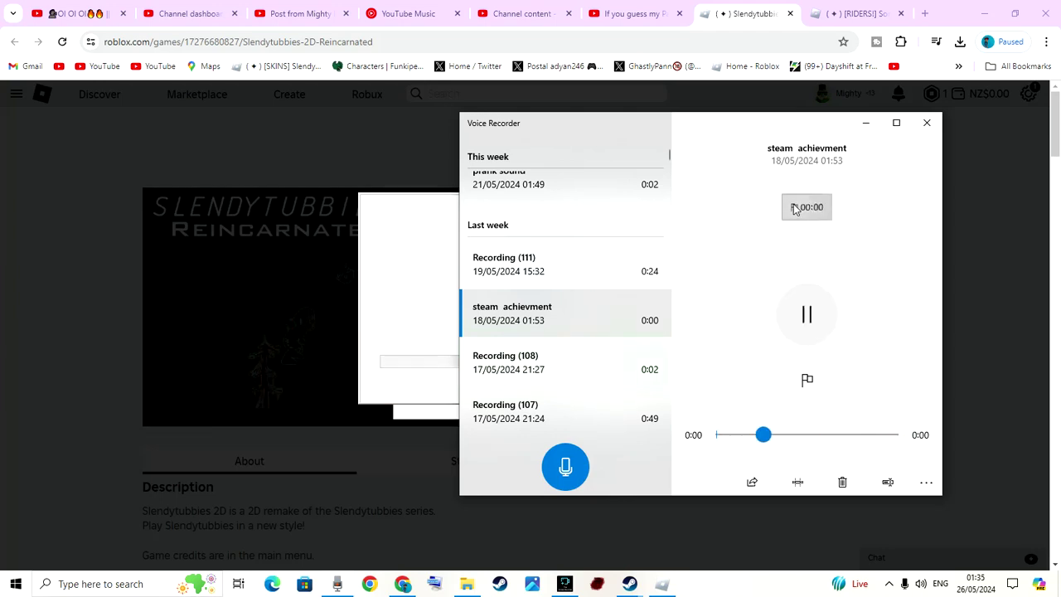
Step: Check Recording (107) at the 00:07 mark, then replay Recording (108) from the start
click(632, 357)
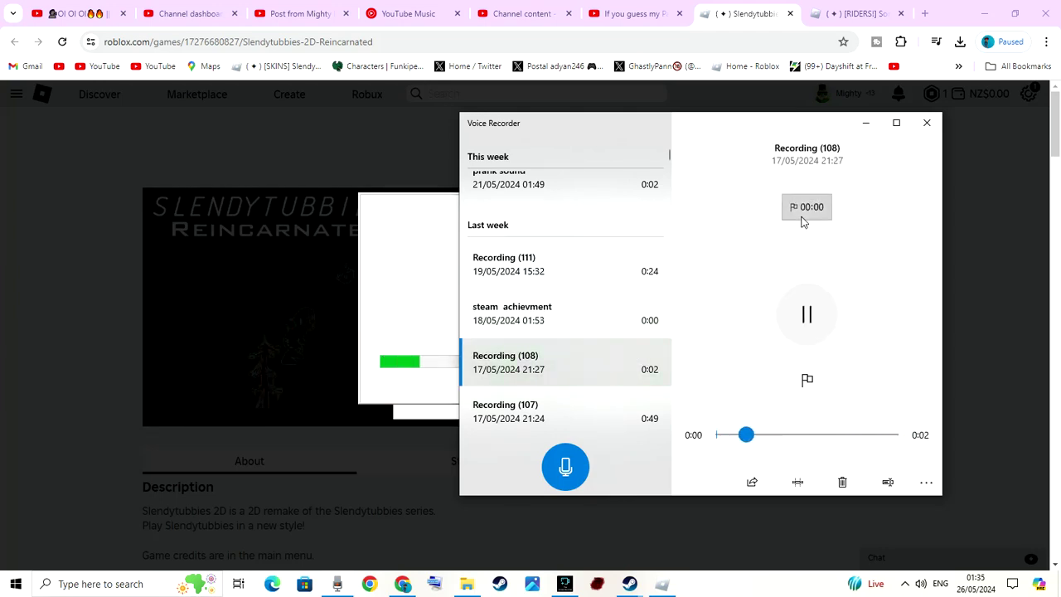
scroll(566, 366, down, 1)
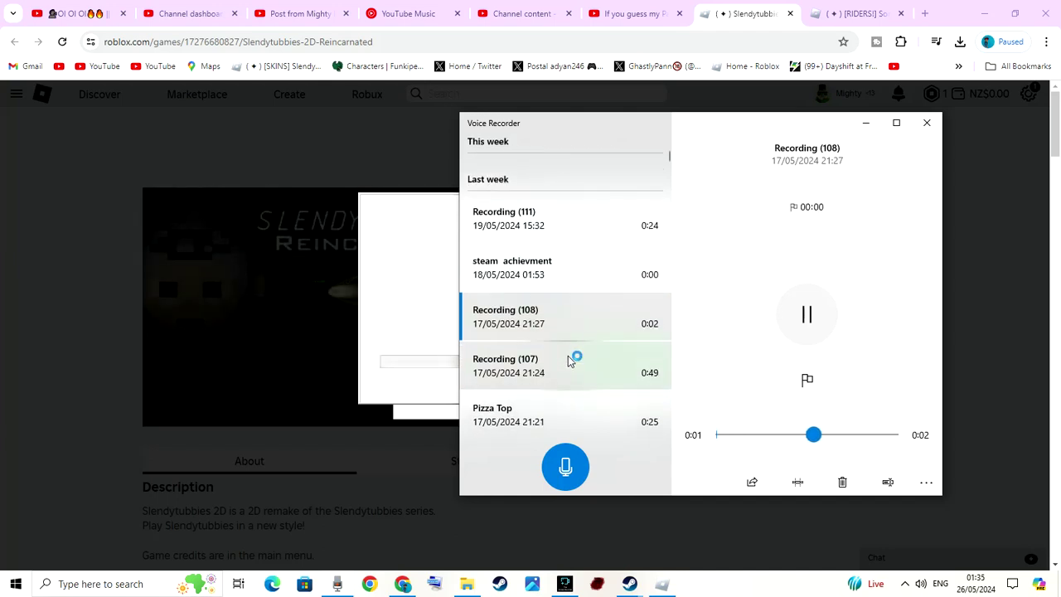
click(580, 358)
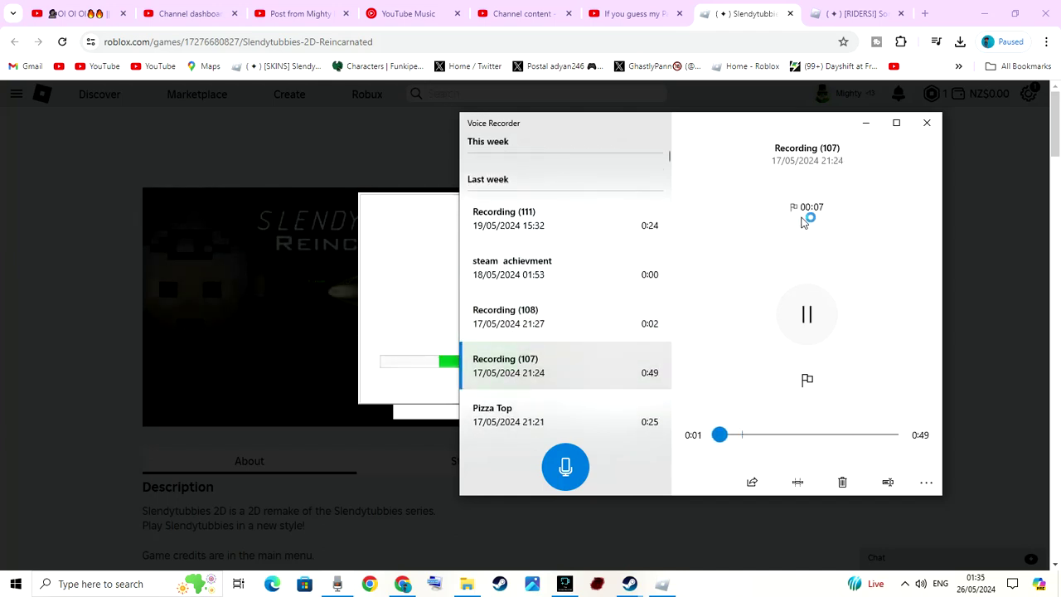
click(808, 209)
click(576, 329)
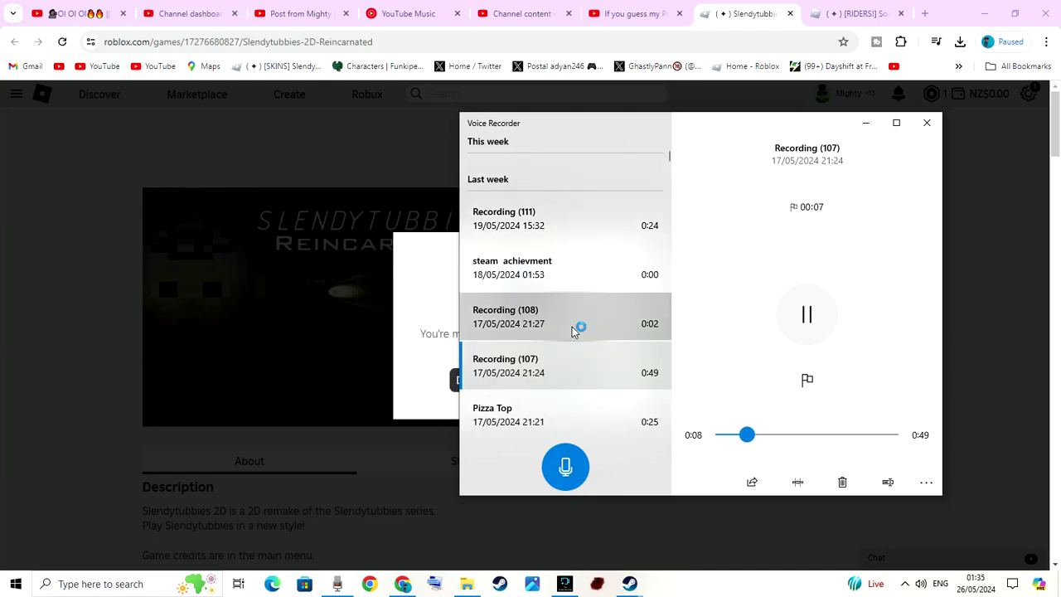
click(808, 212)
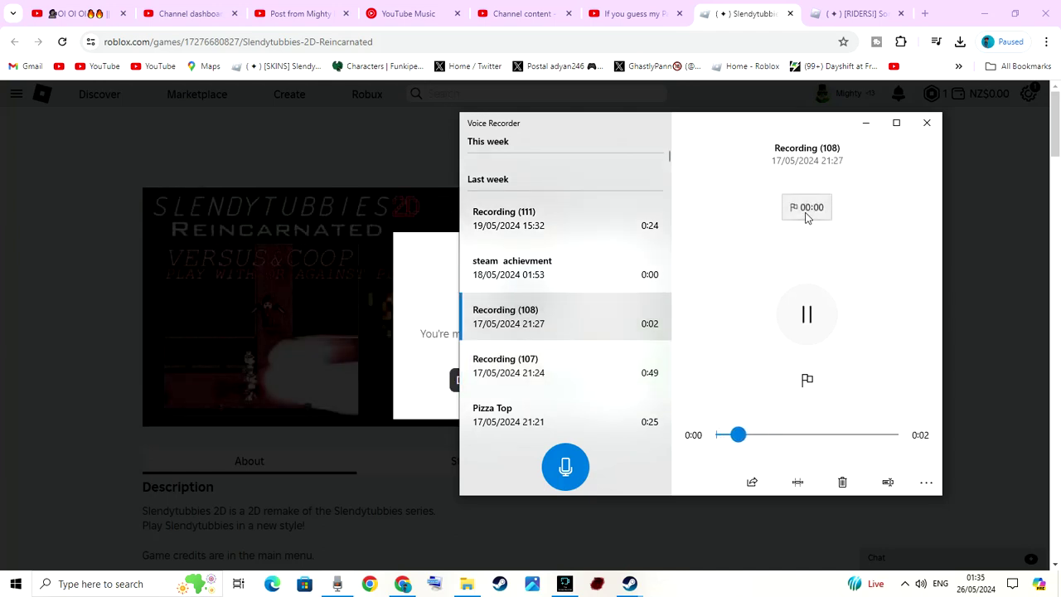
click(808, 216)
Step: Retype Recording (108)'s name as 'Pizza Tiwer TV', confirm it, and return to the game
click(886, 484)
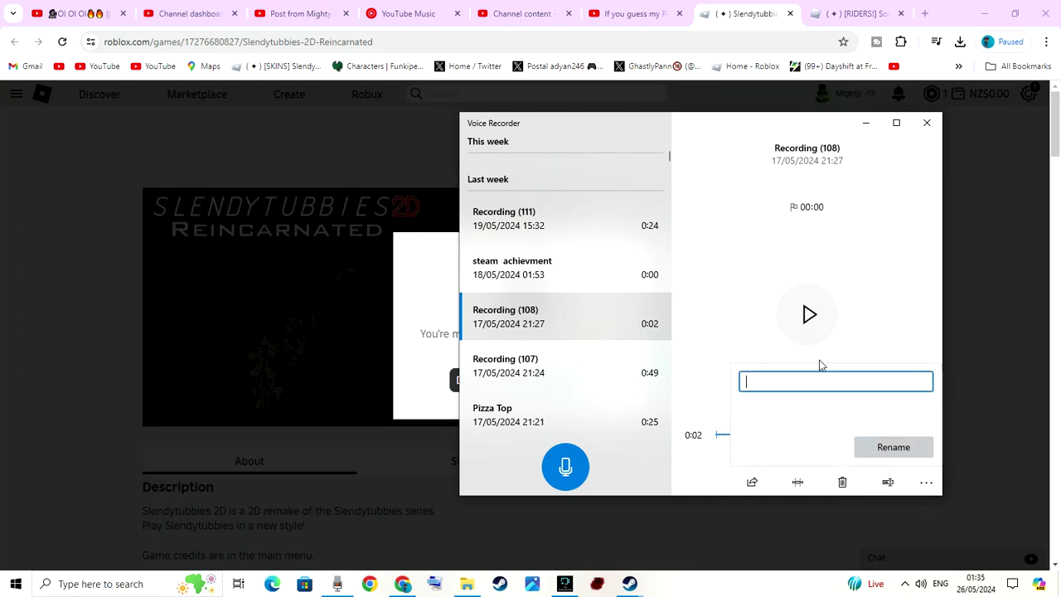
text(Piz)
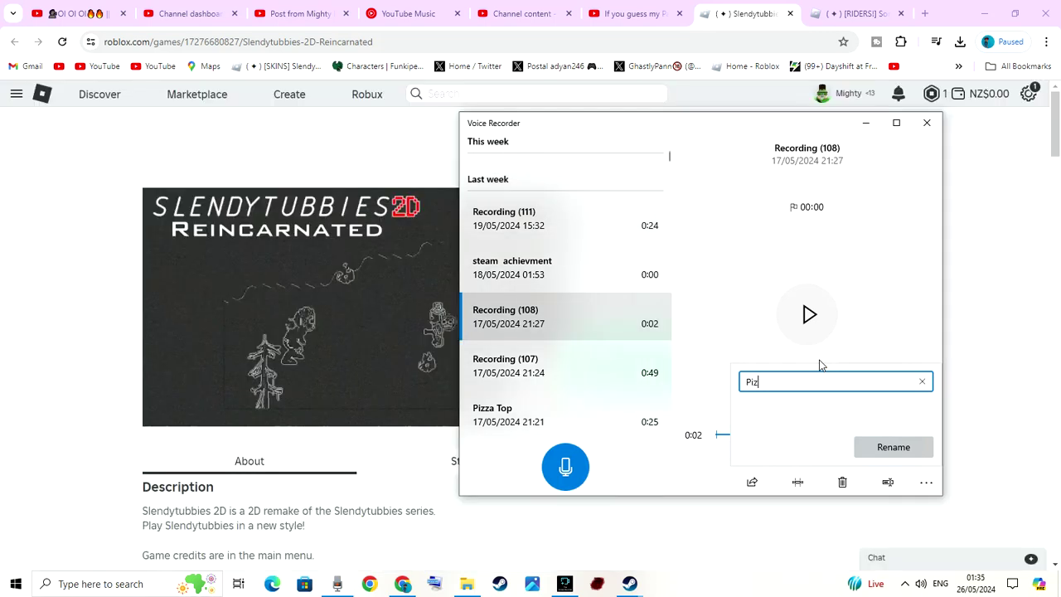
text(t)
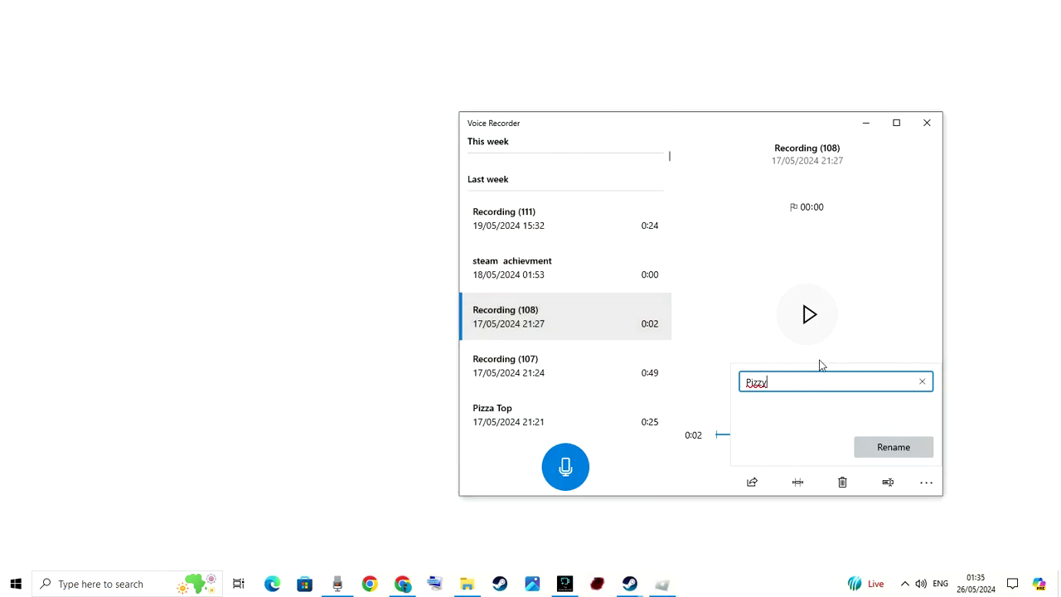
key(BackSpace)
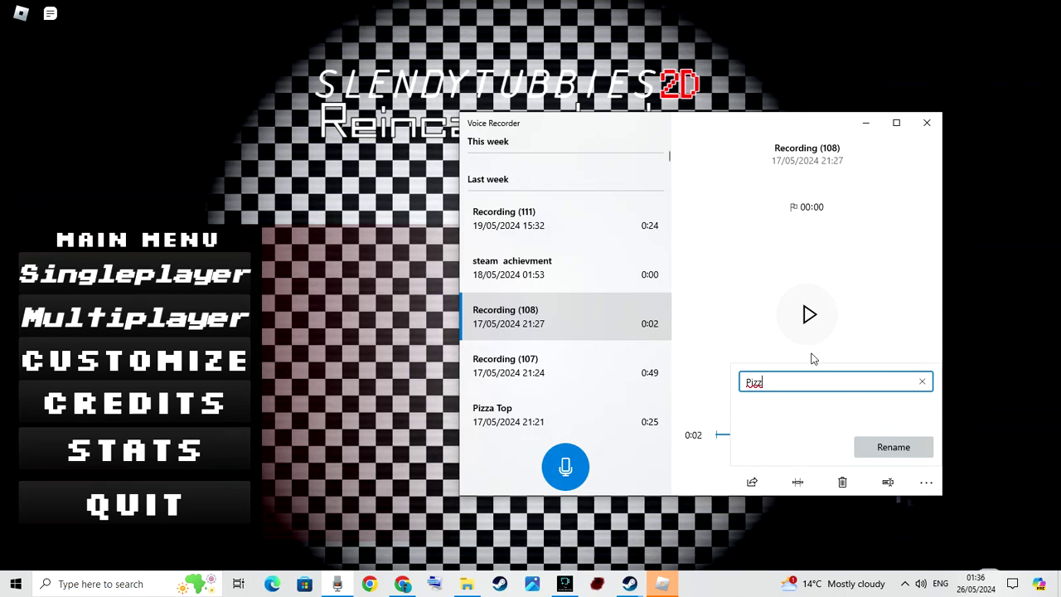
key(BackSpace)
key(BackSpace)
text(a Tiwer T)
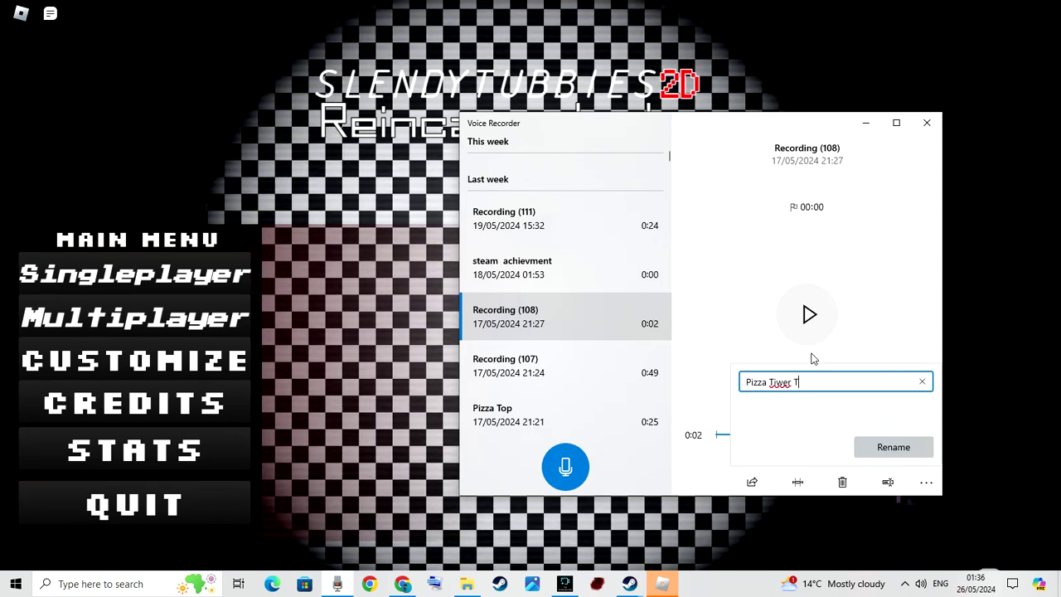
text(V)
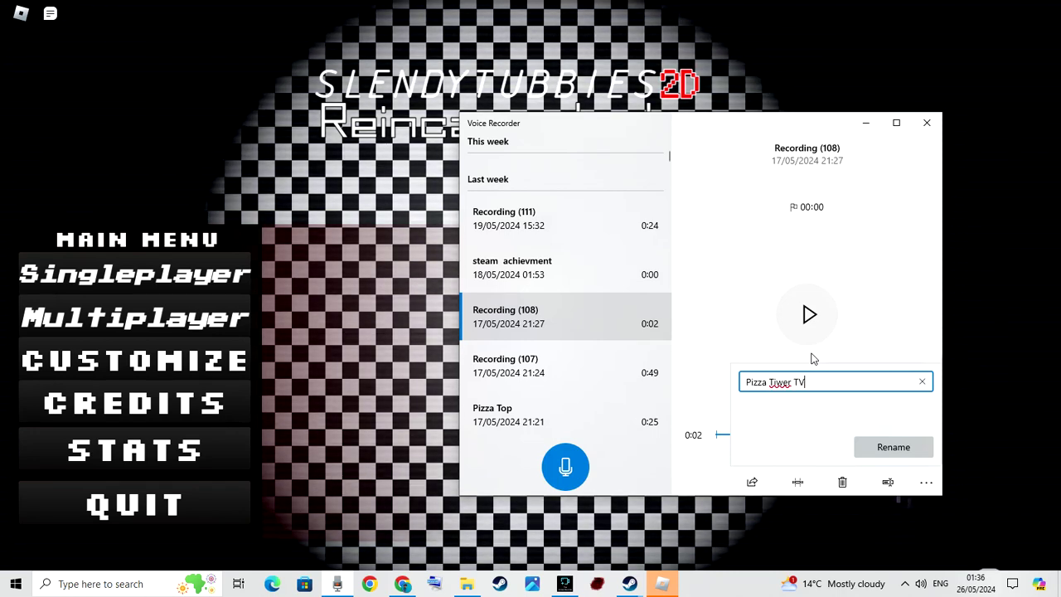
key(Return)
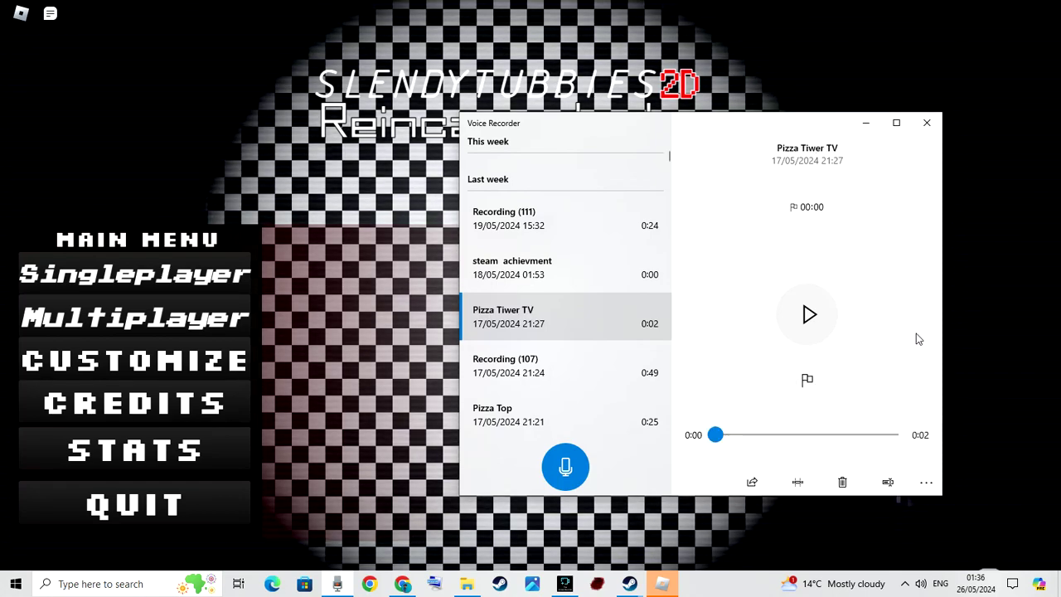
click(398, 315)
Step: Raise the Roblox game volume to maximum in Settings and resume
click(194, 275)
click(194, 300)
key(Escape)
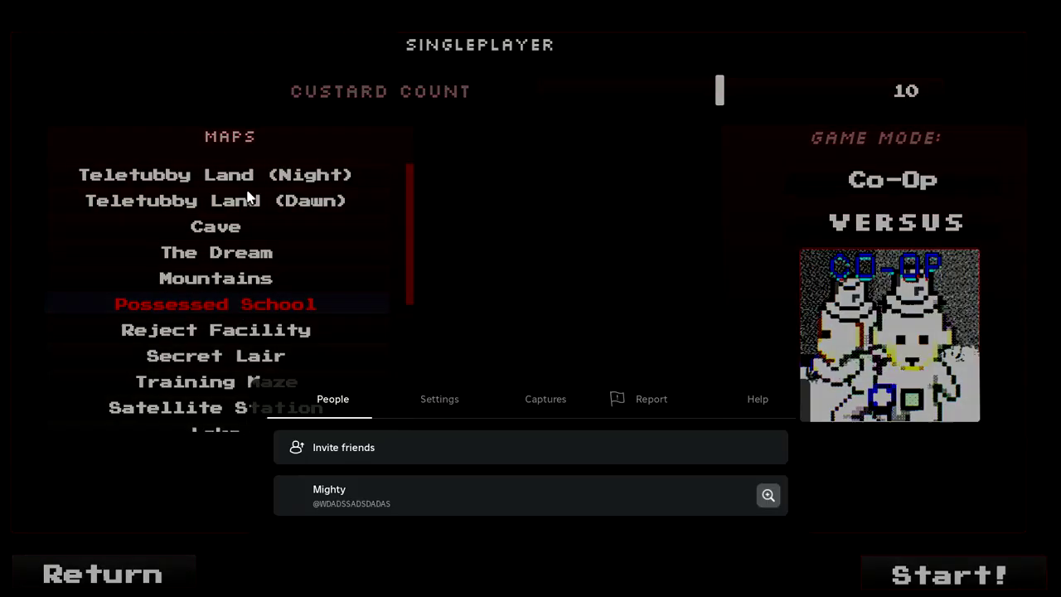
click(421, 74)
drag(571, 390, 734, 407)
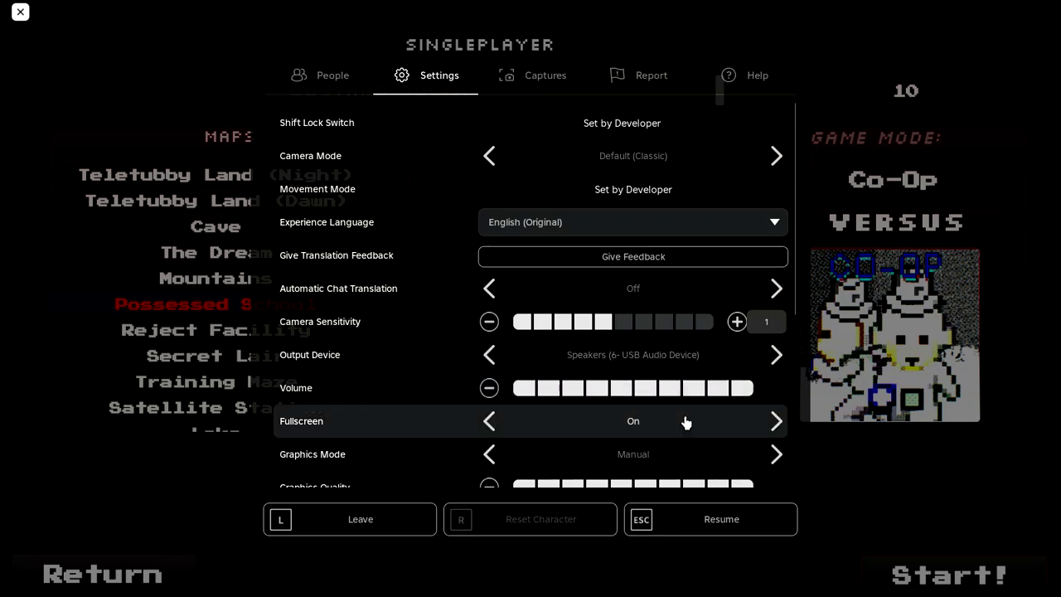
key(Escape)
Step: Join the multiplayer room Room Name 520 from the main menu
click(150, 589)
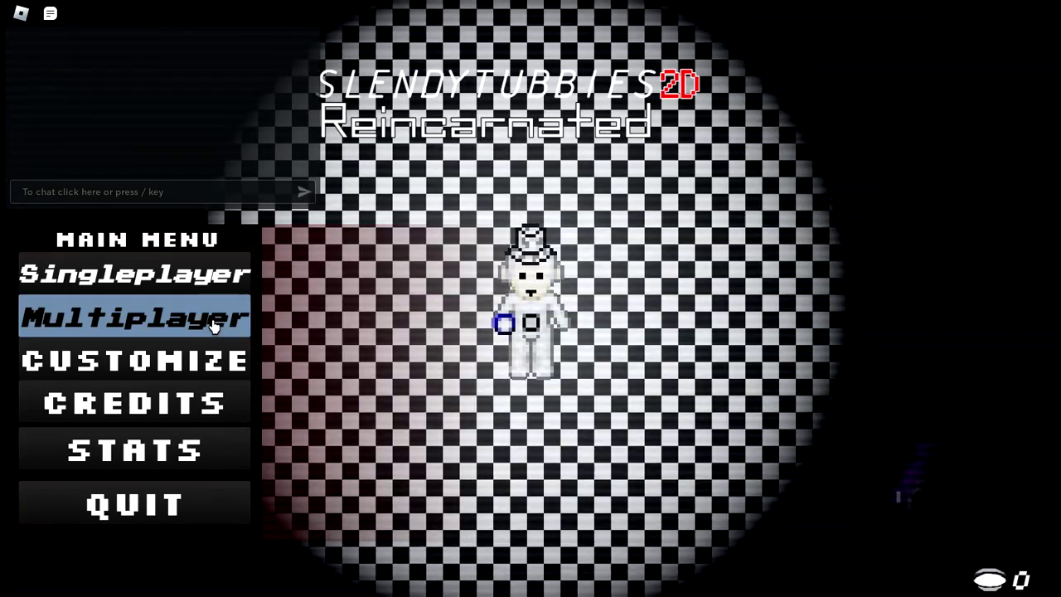
click(217, 319)
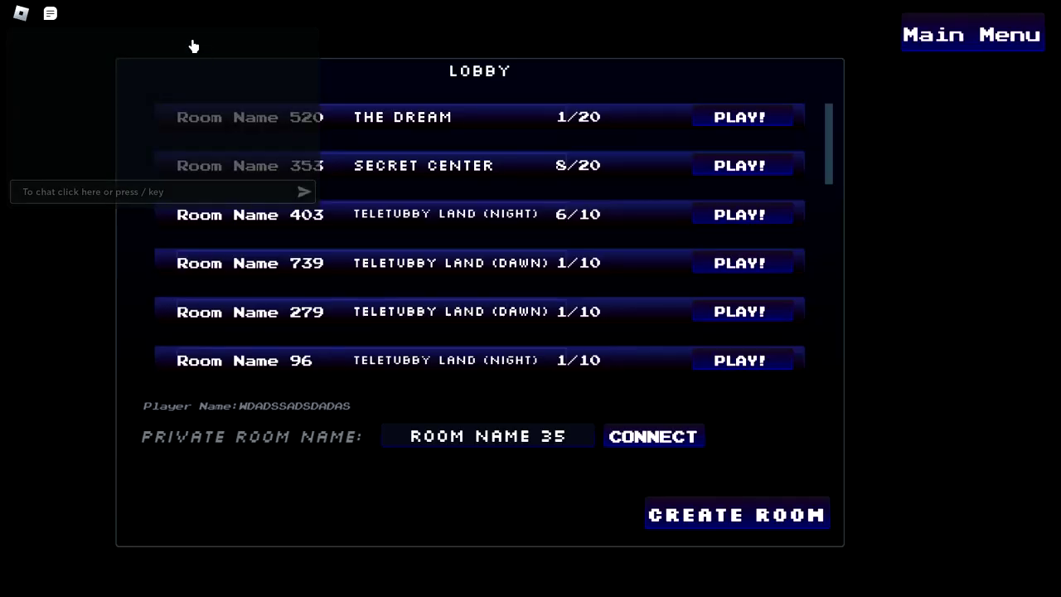
scroll(453, 189, down, 1)
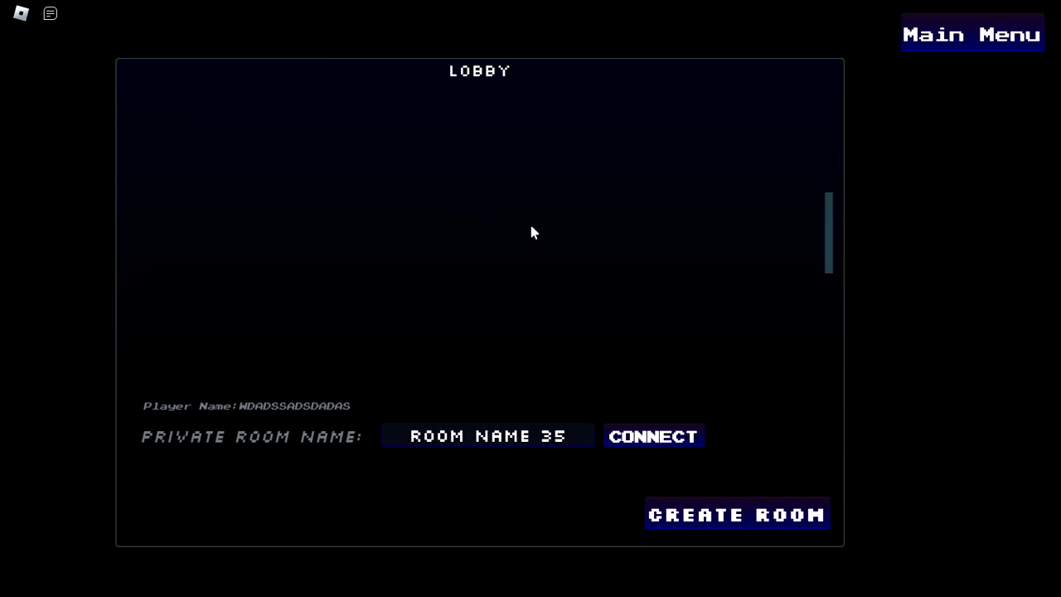
click(763, 124)
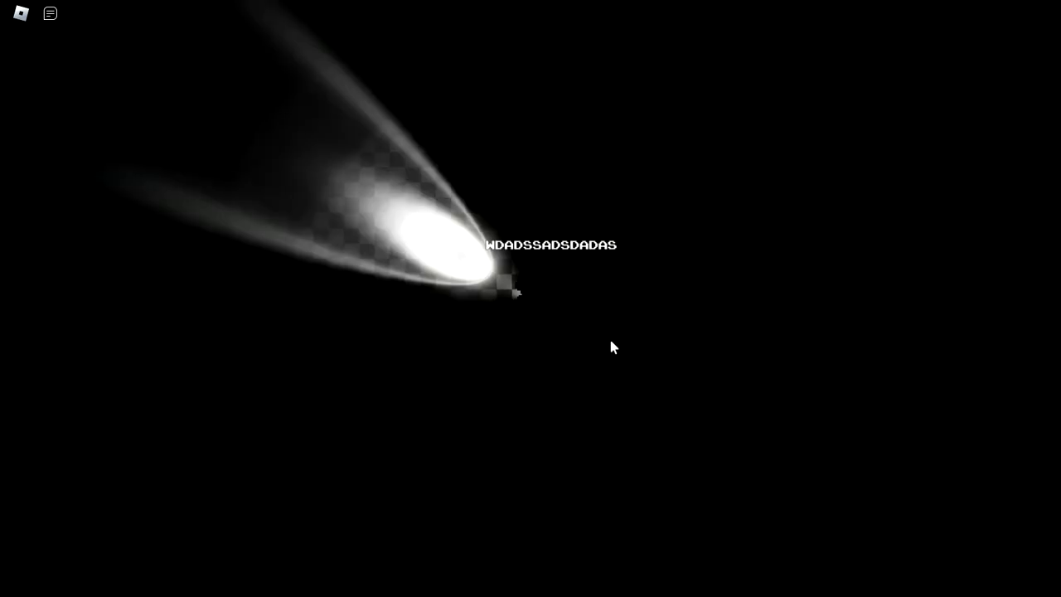
Step: Walk the character down-left, then up, and turn the flashlight to the right
key(s)
key(a)
key(d)
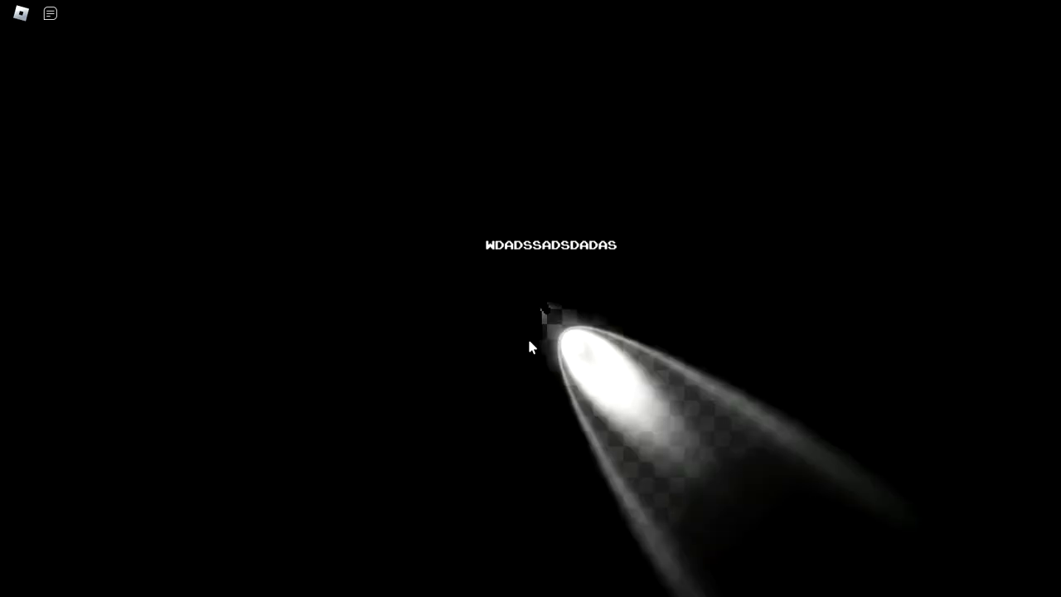
key(w)
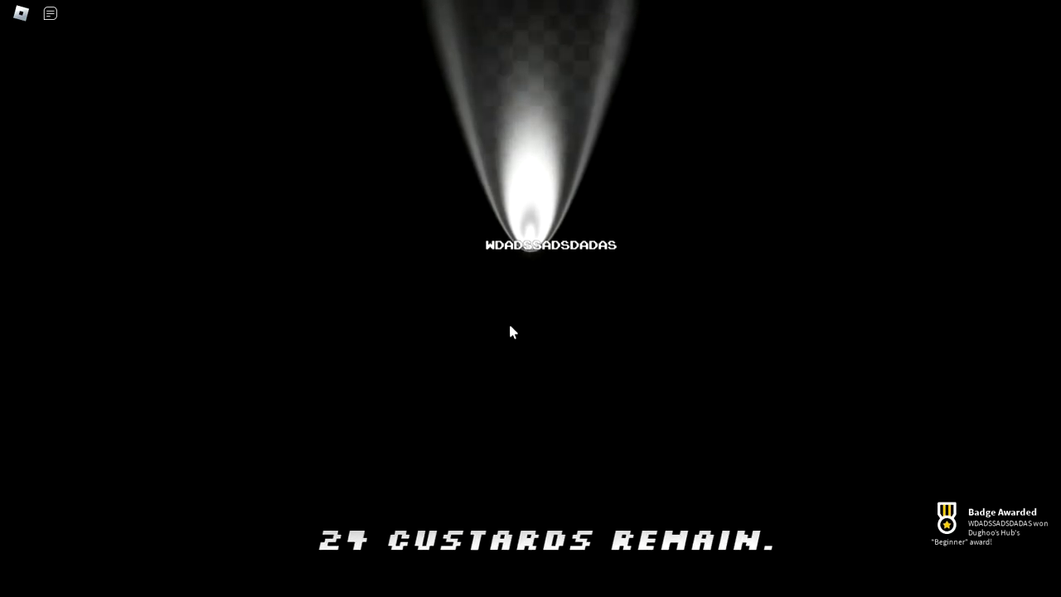
key(d)
key(s)
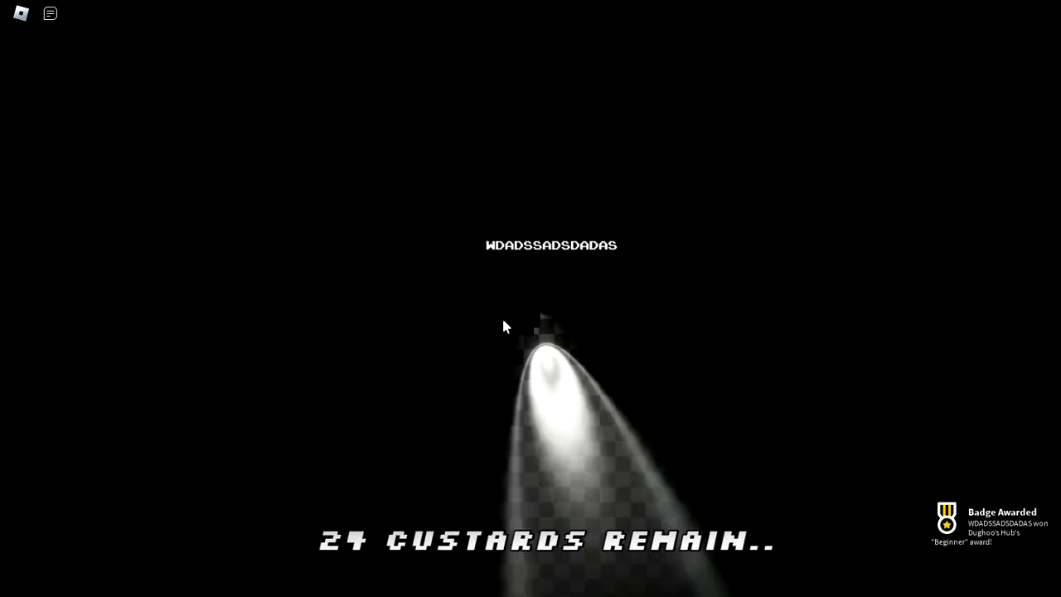
key(d)
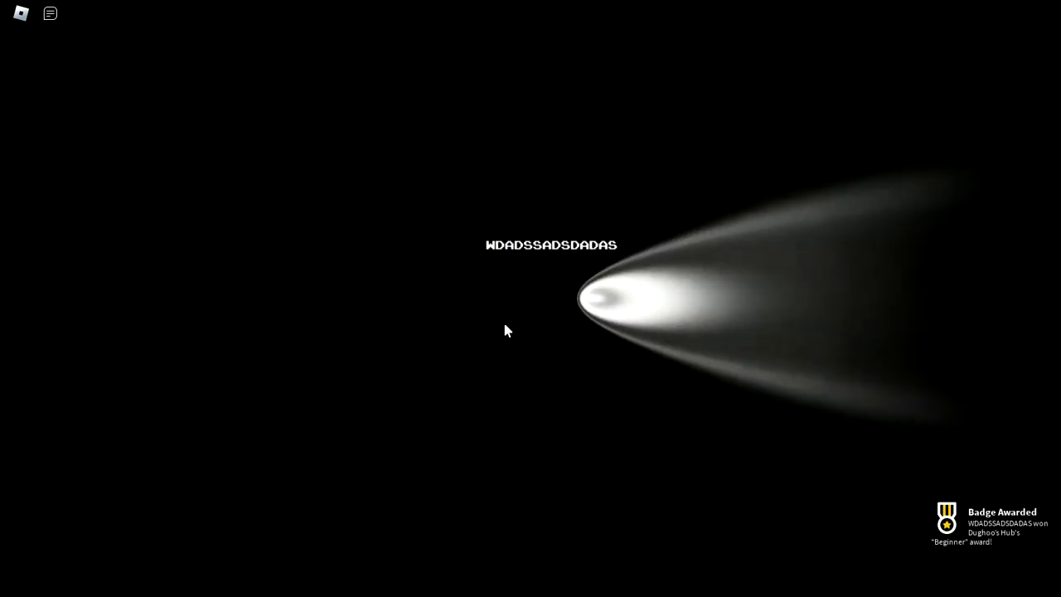
Step: Sweep the flashlight down, right and around to the left to scan the map
key(s)
key(d)
key(w)
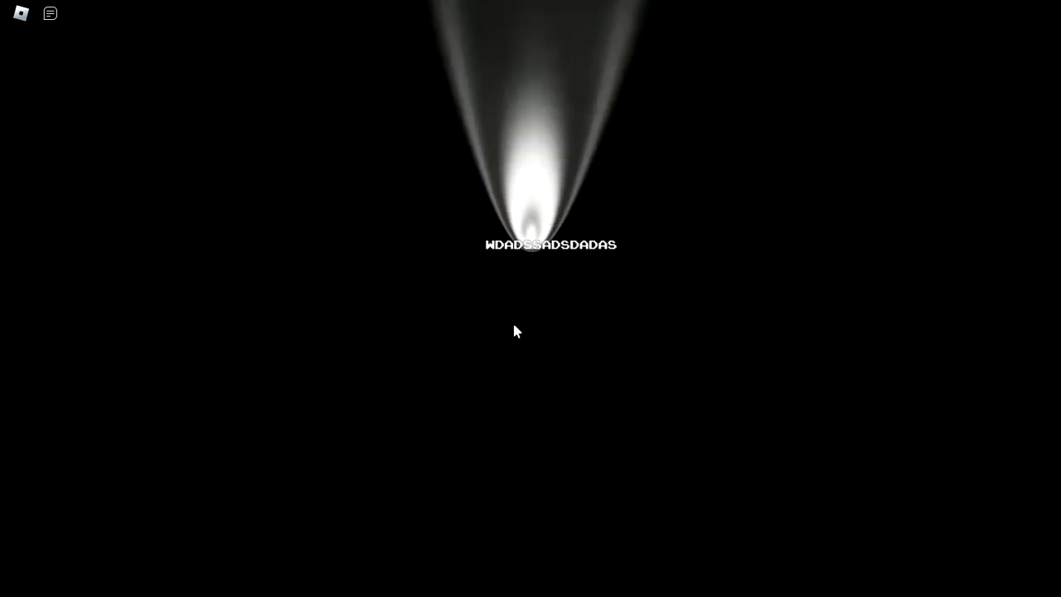
key(d)
key(s)
key(d)
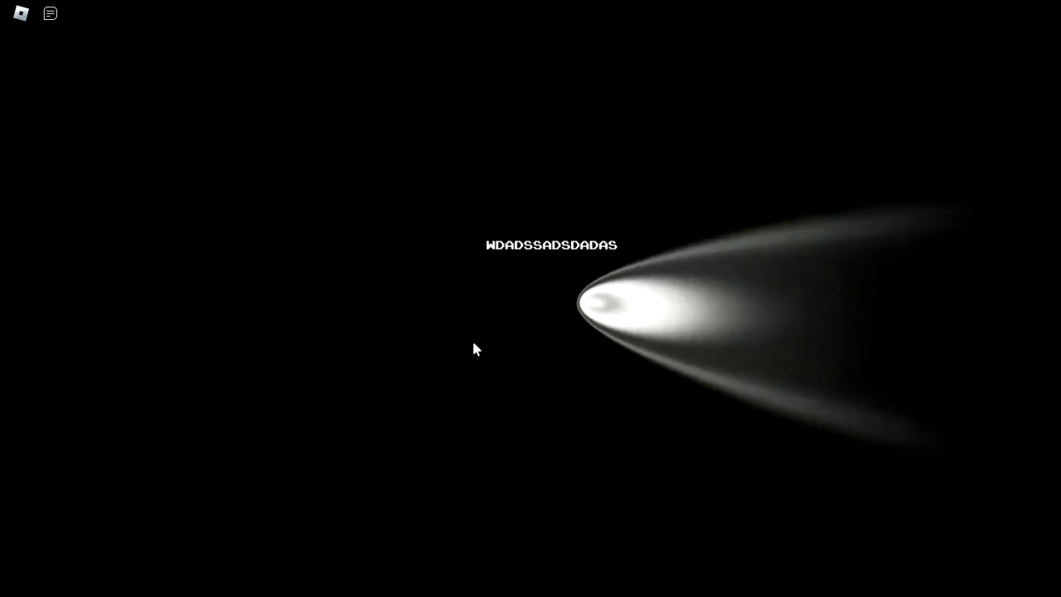
key(s)
key(d)
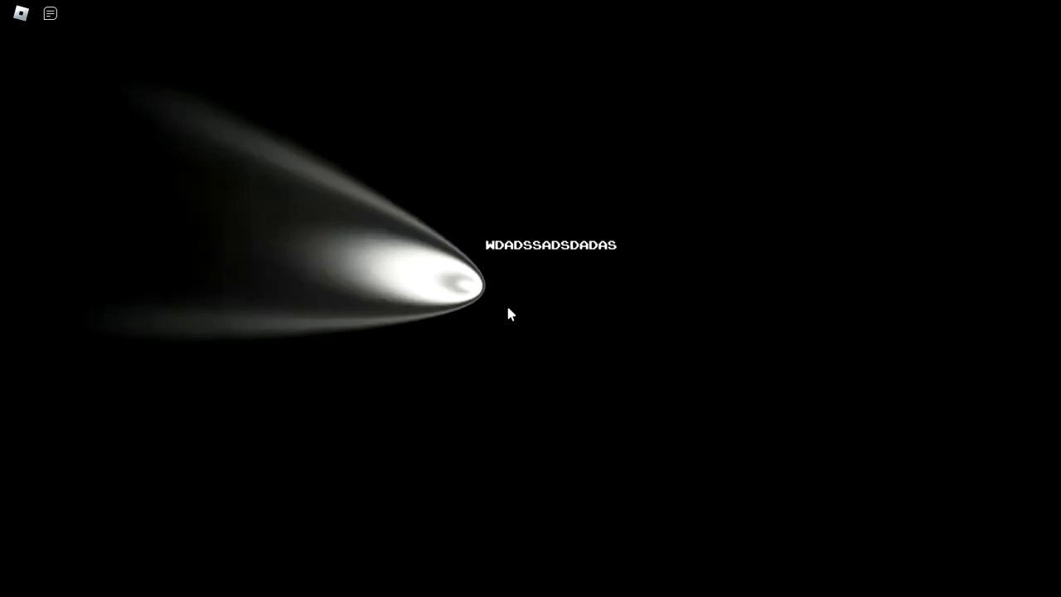
key(s)
key(d)
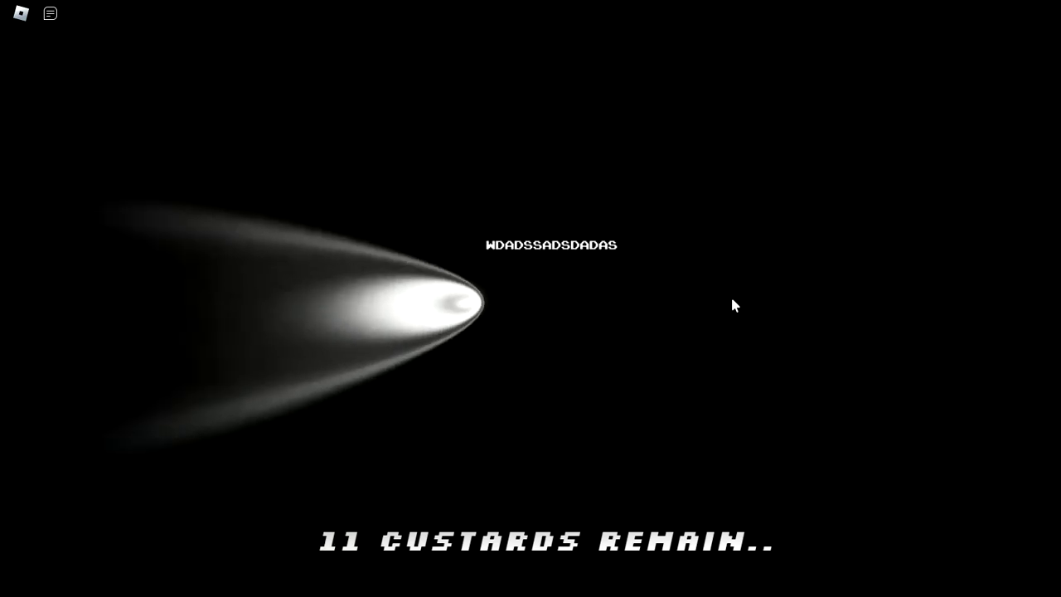
Step: Move right and upward through the map, collecting custards until 10 remain
key(d)
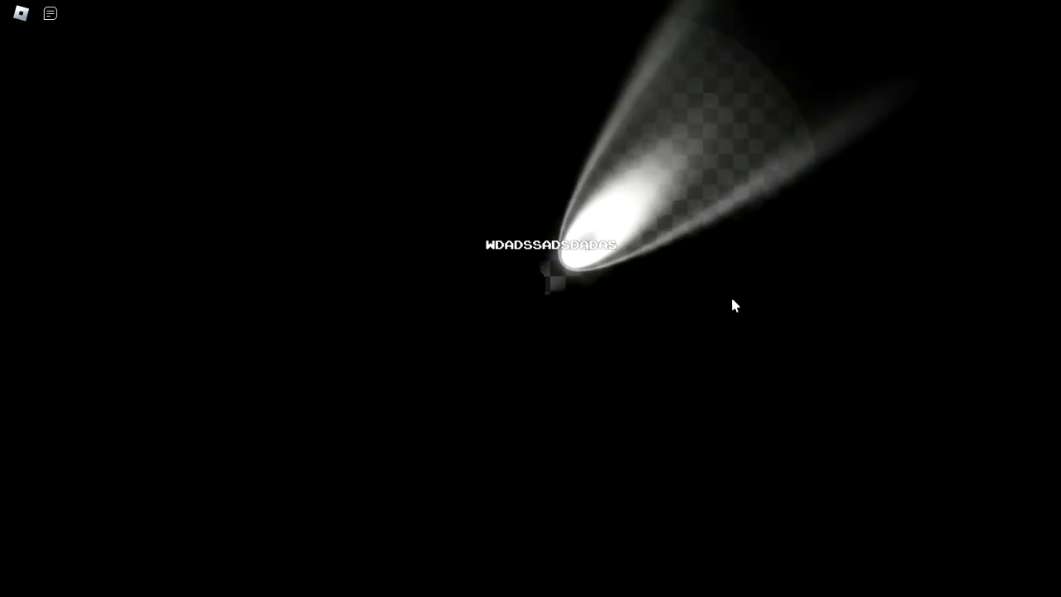
key(w)
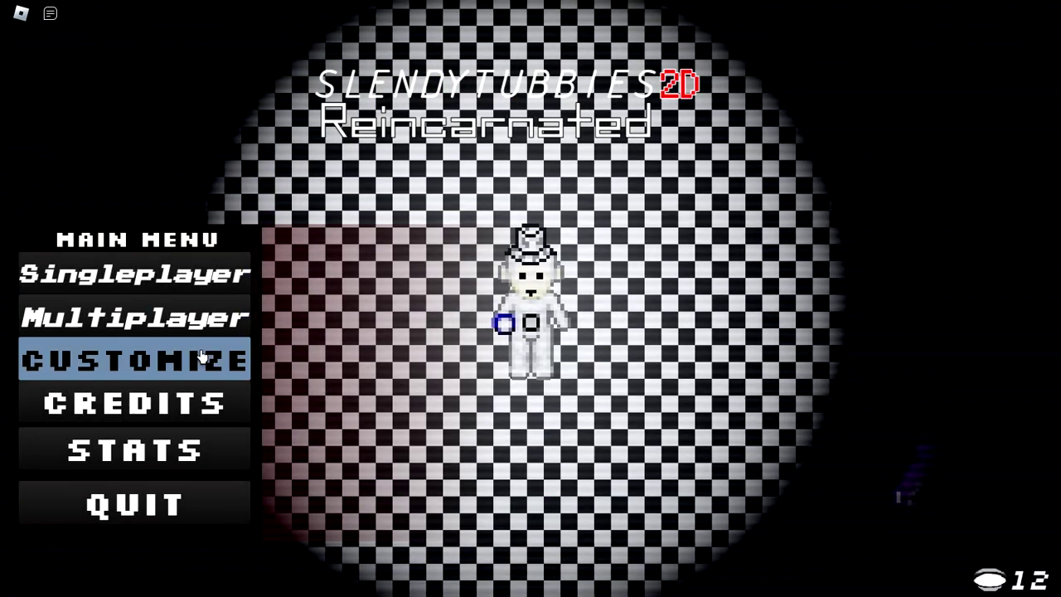
Step: Recolour the Teletubby yellow-green in the Customize Teletubby colour picker
click(202, 356)
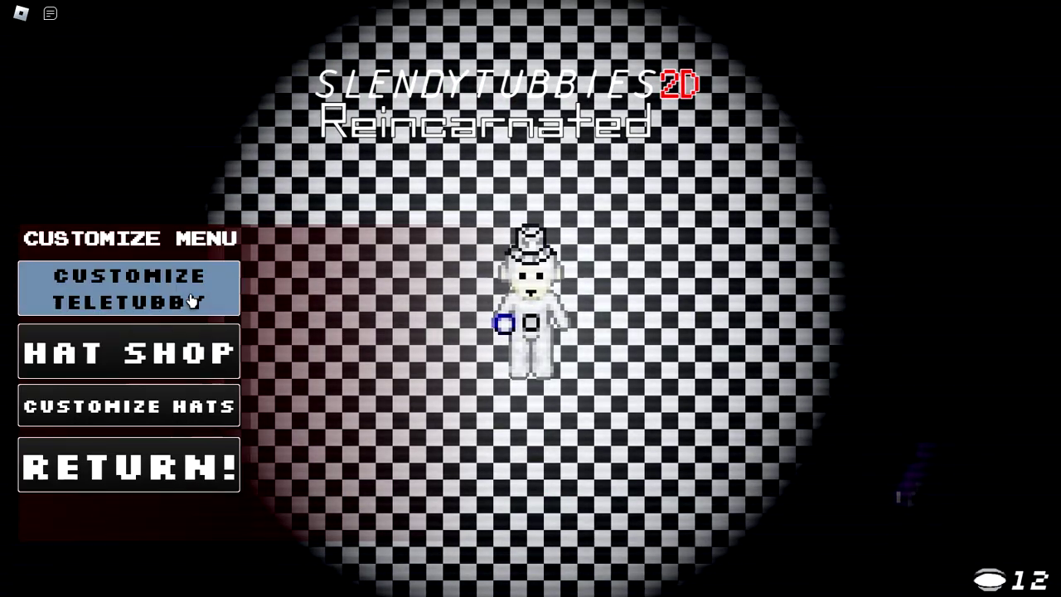
click(194, 303)
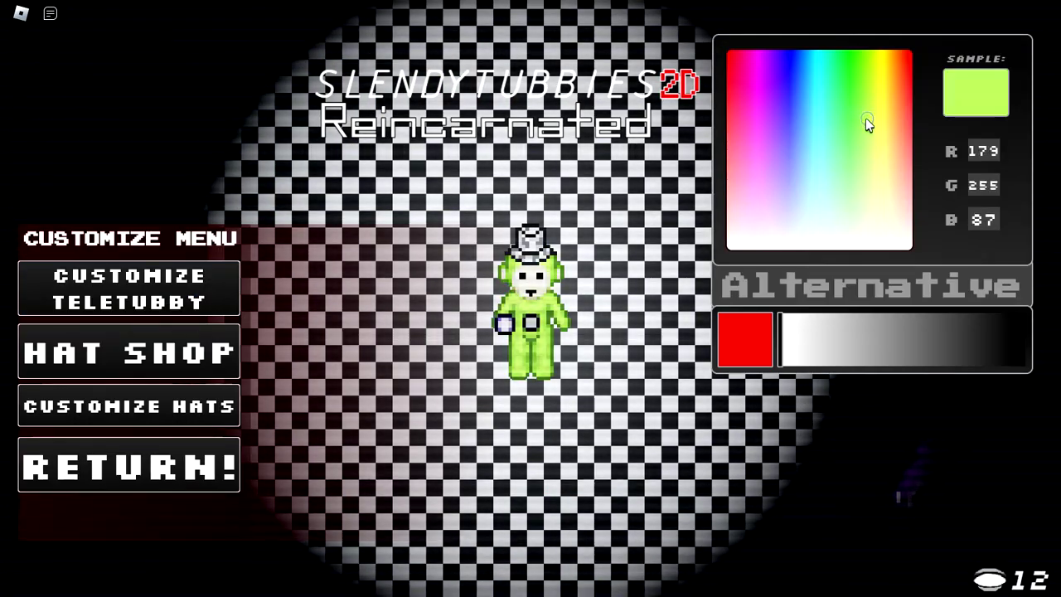
drag(865, 118, 759, 187)
drag(709, 43, 877, 56)
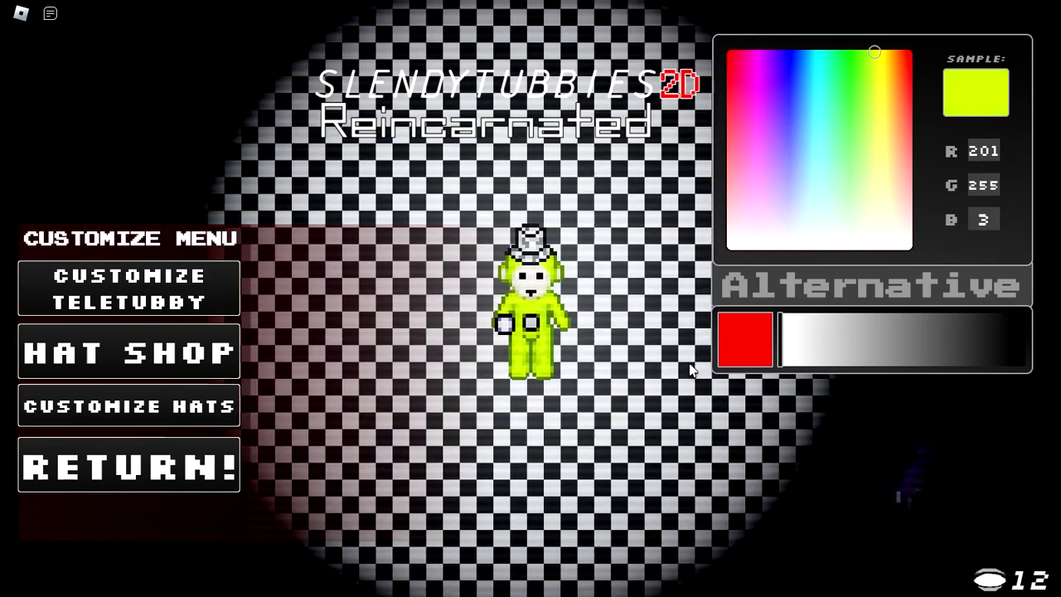
Step: Buy a hat for 10 custards, equip it, and return to the main menu
click(173, 362)
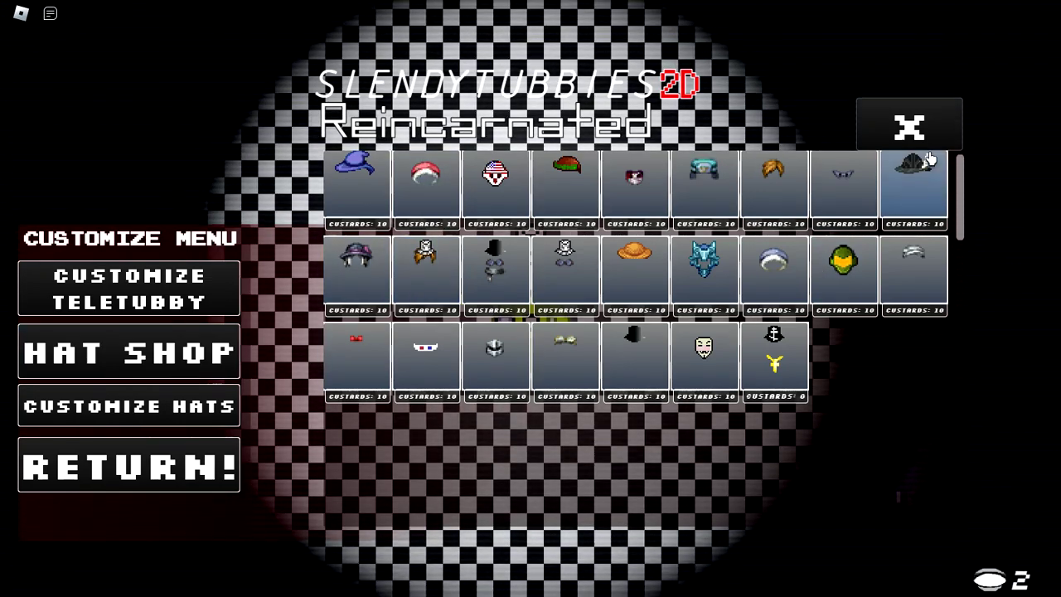
click(909, 127)
click(174, 349)
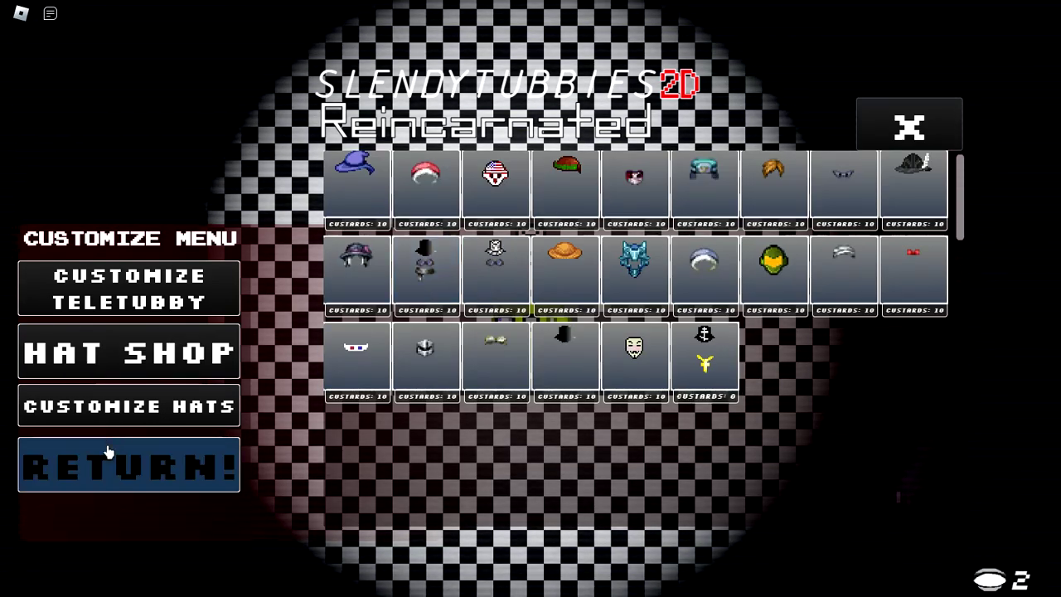
click(121, 421)
click(418, 242)
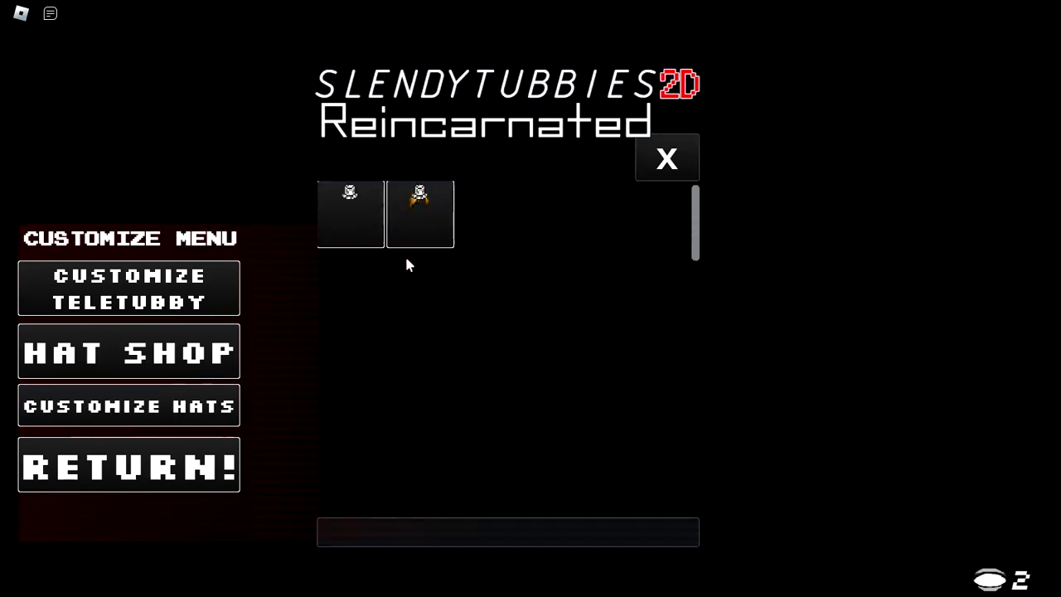
click(133, 485)
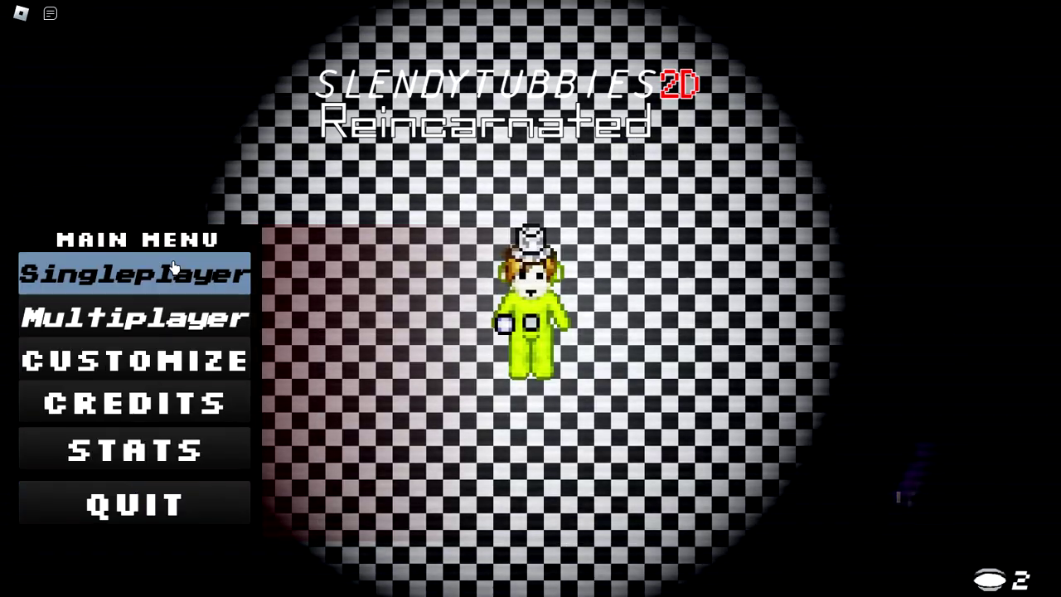
Step: Start a singleplayer round on Teletubby Land (Night) with 7 custards
click(178, 272)
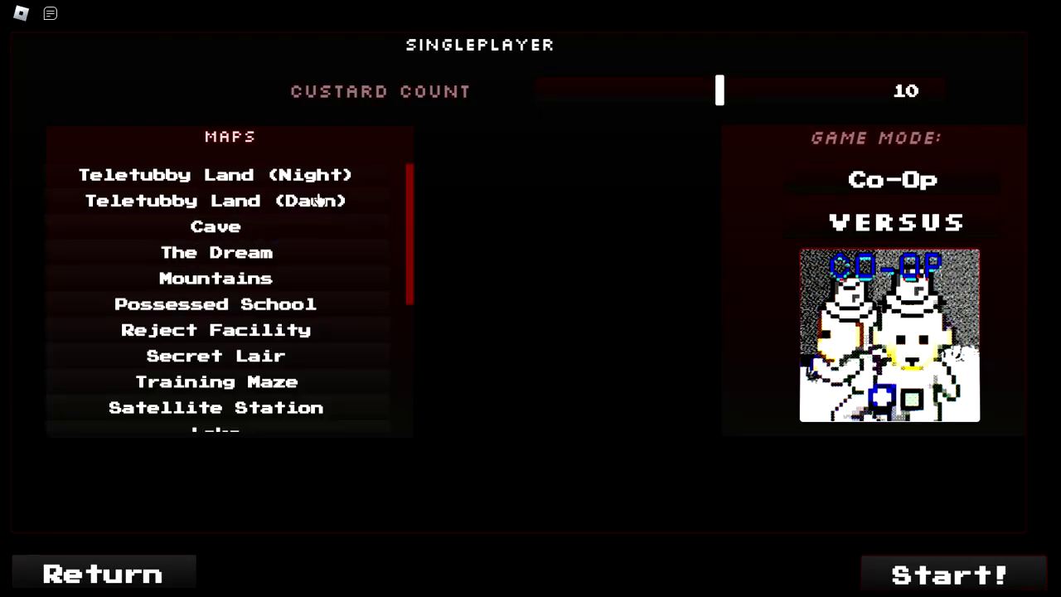
click(334, 216)
click(330, 229)
click(314, 307)
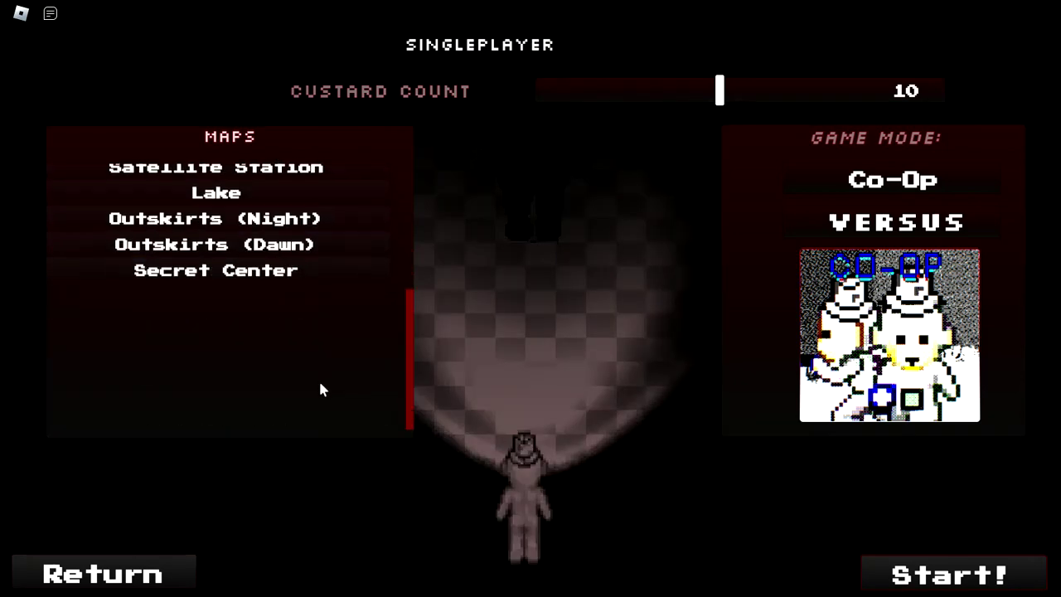
click(276, 271)
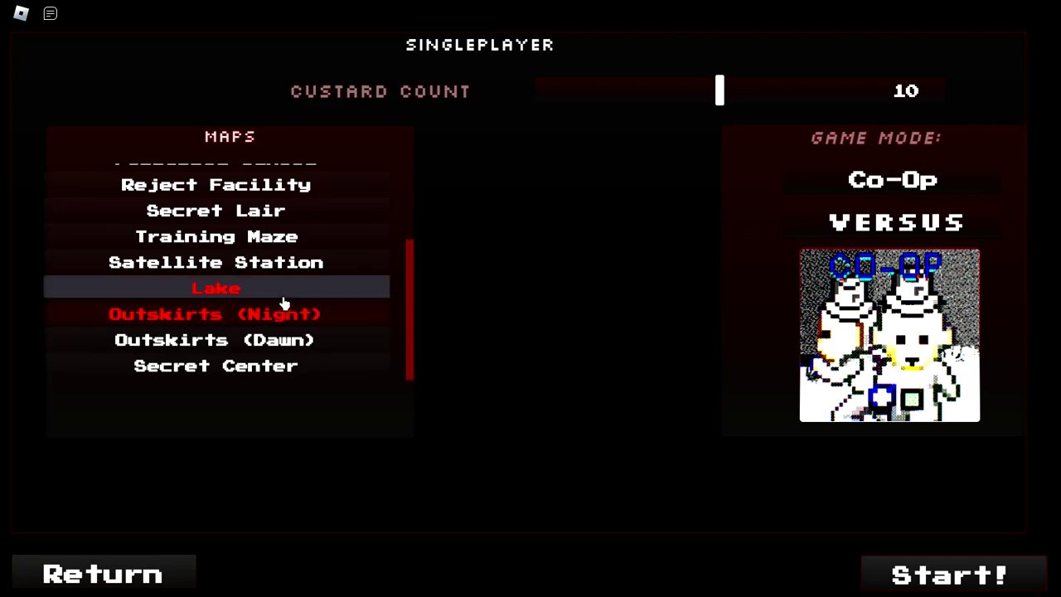
click(283, 298)
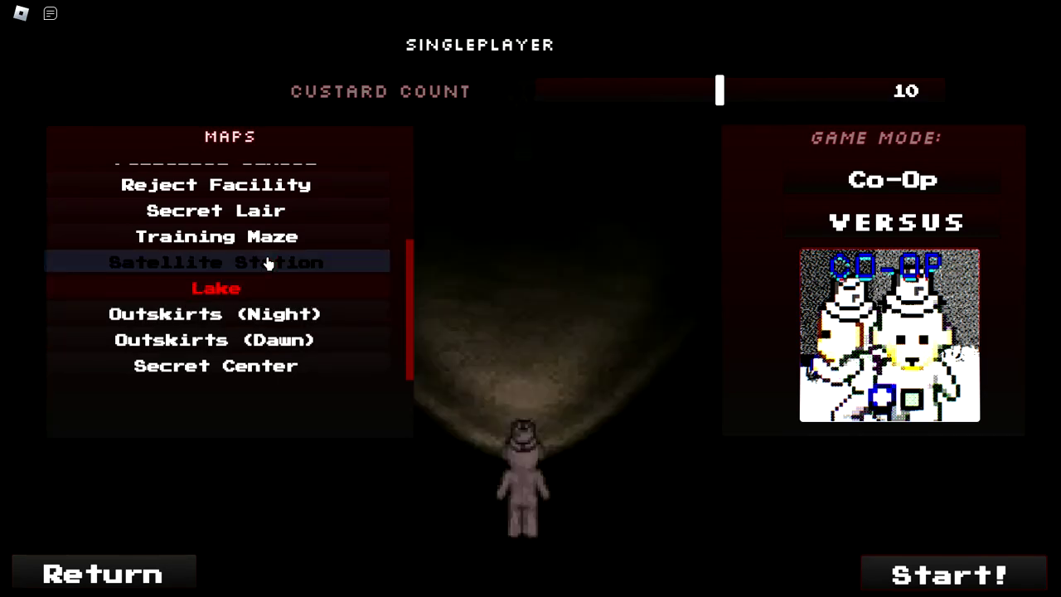
click(268, 263)
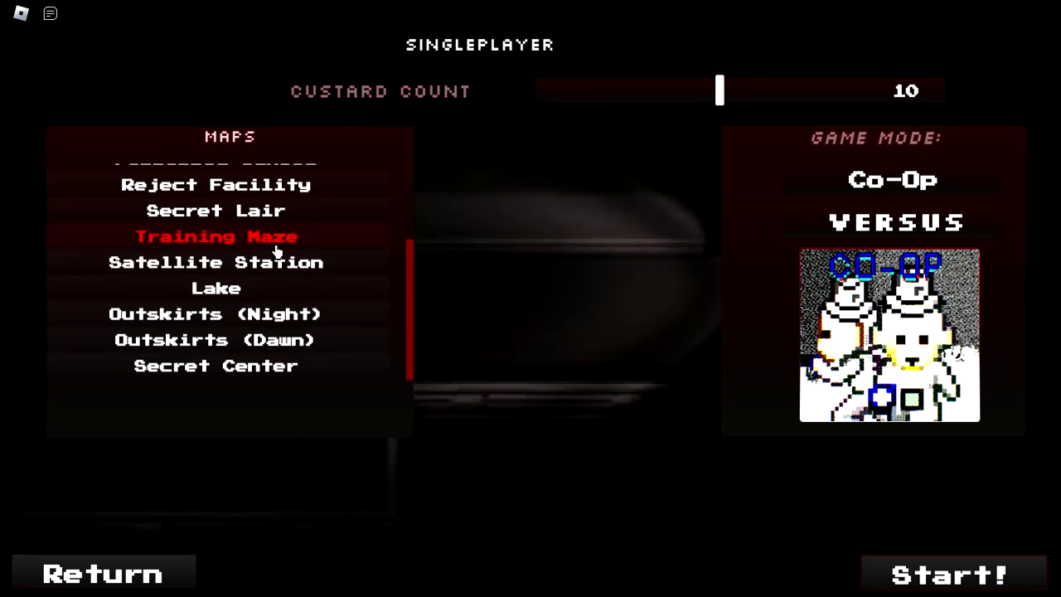
click(279, 225)
scroll(279, 221, up, 1)
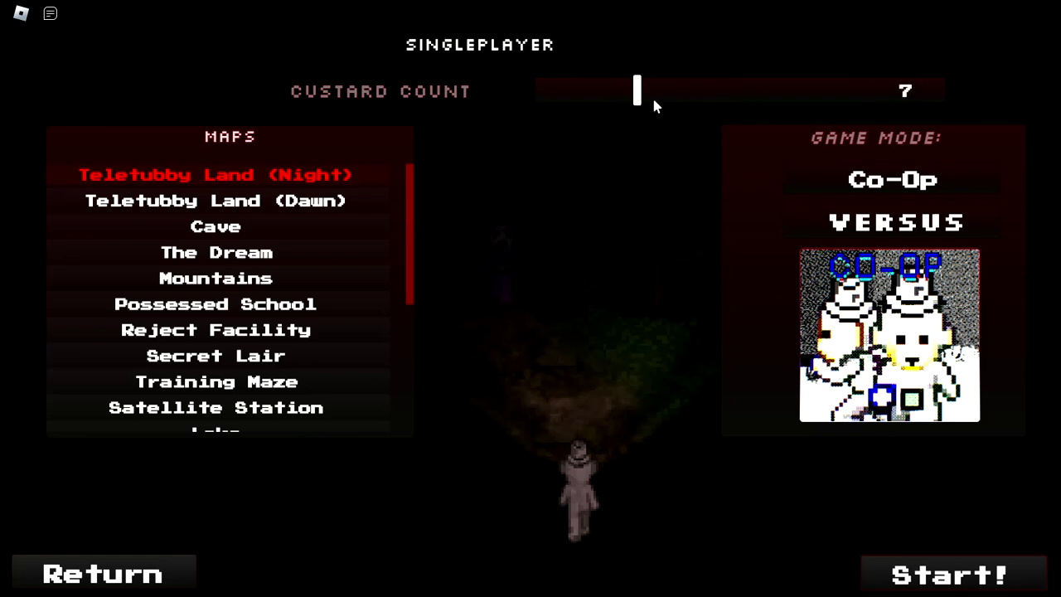
click(1000, 572)
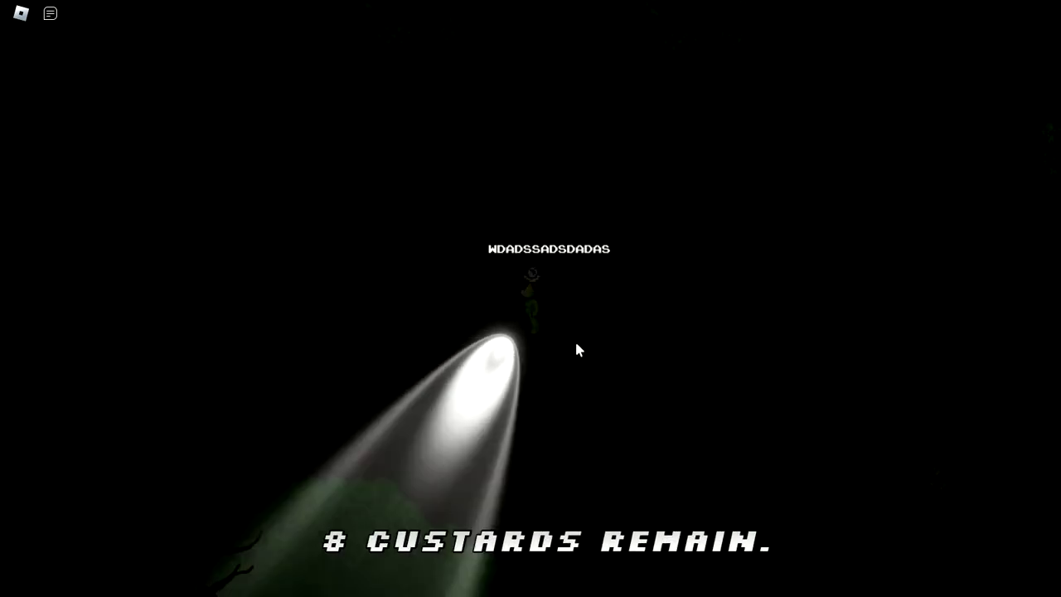
Step: Walk through the forest past the trees, then collect the custard ahead
key(a)
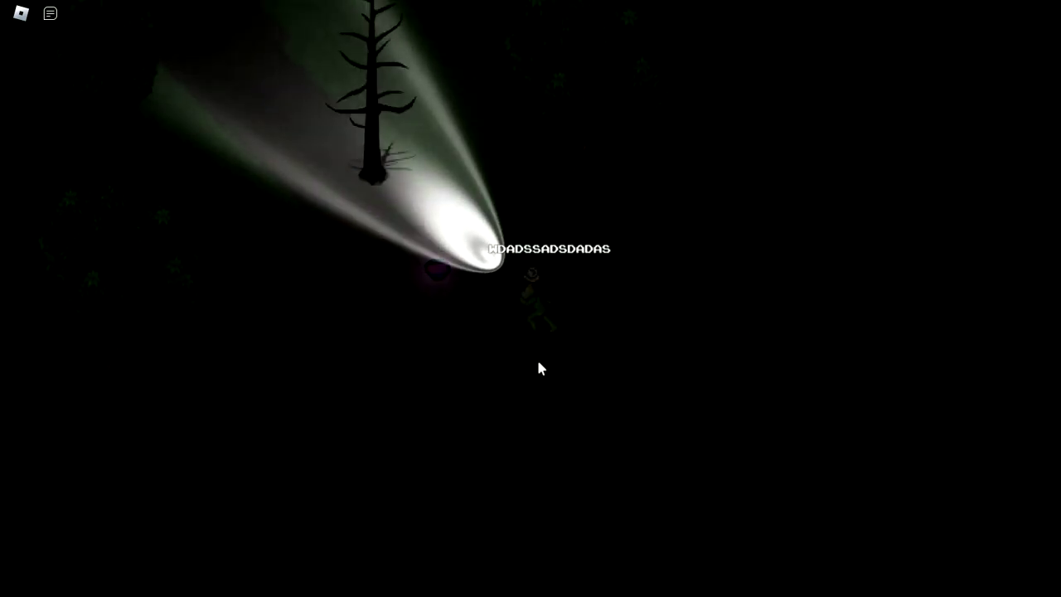
key(w)
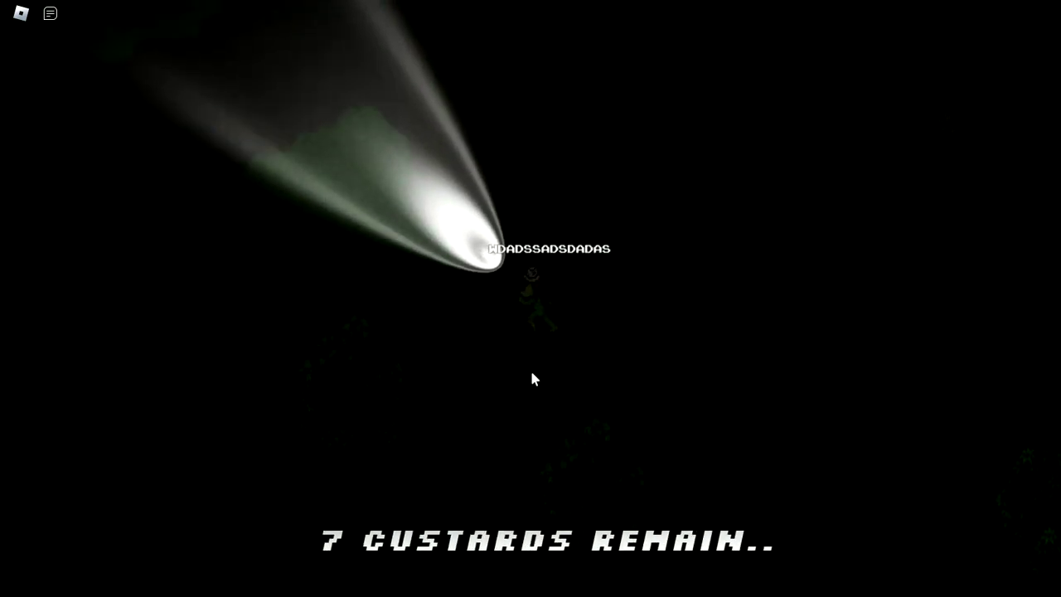
key(d)
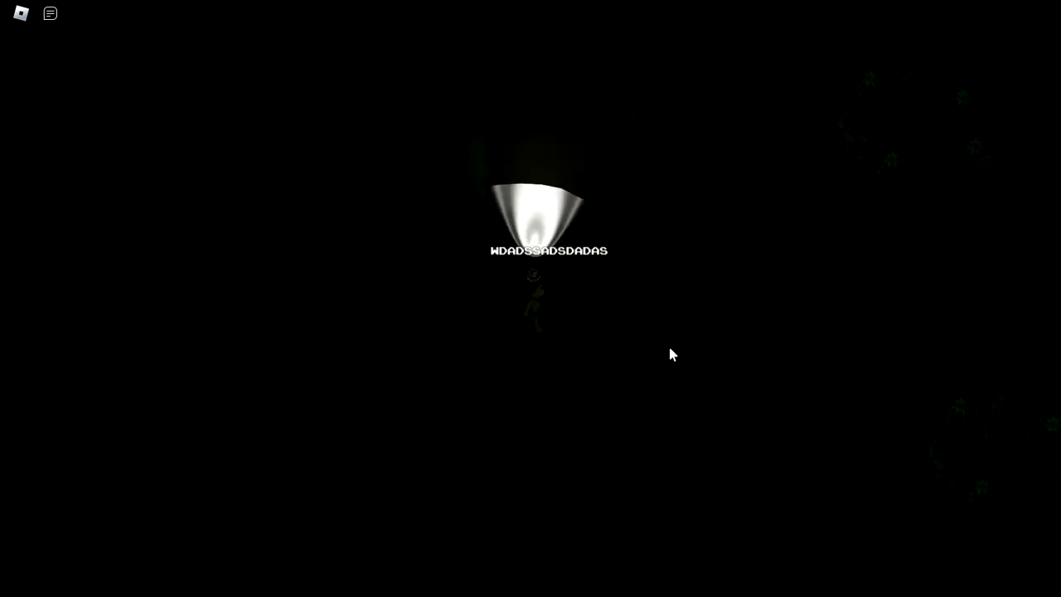
key(w)
key(d)
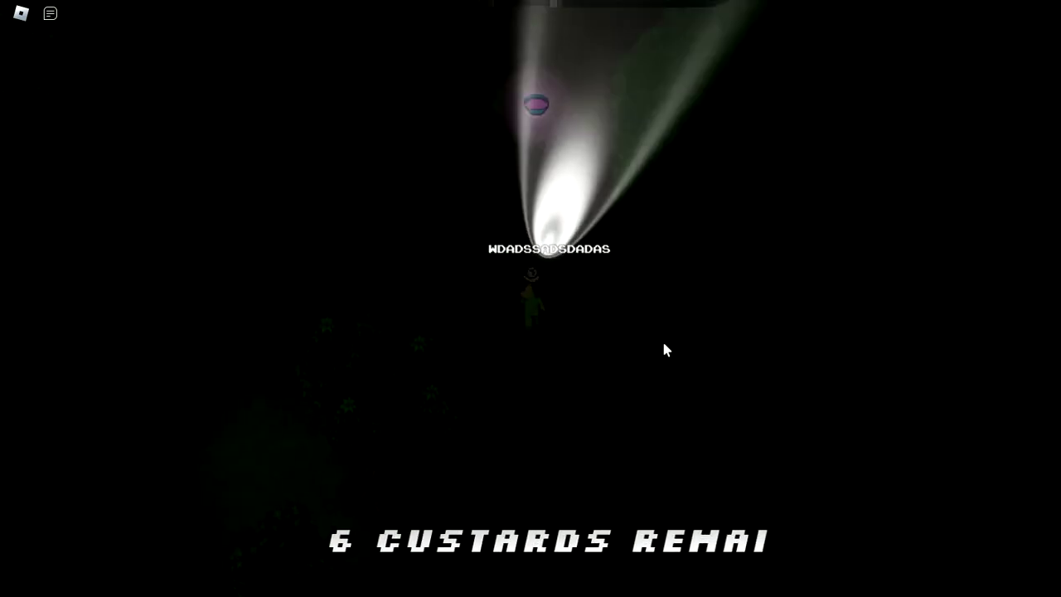
key(a)
key(s)
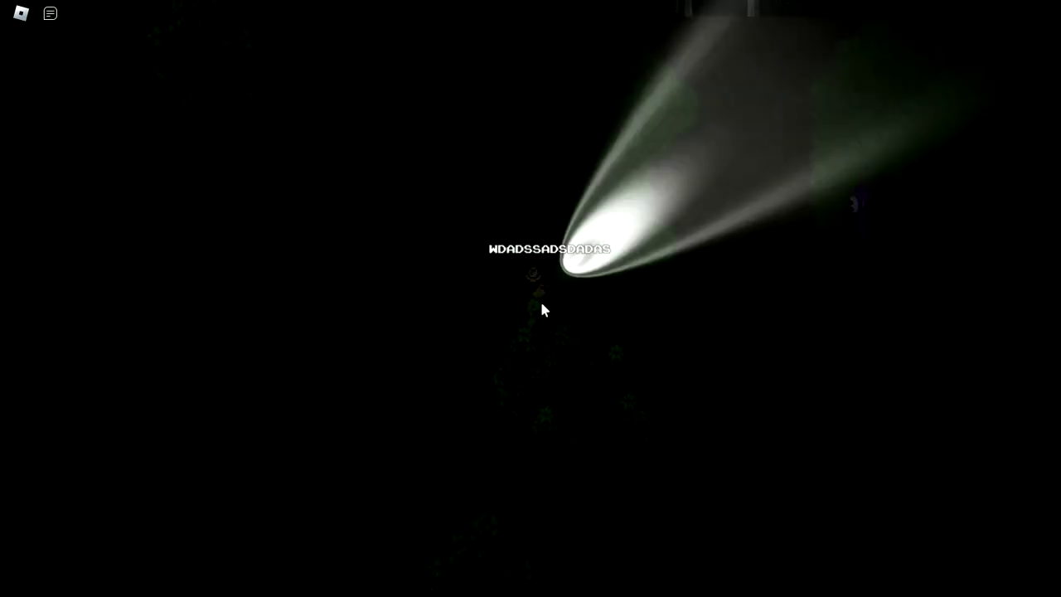
Step: Search the woods around the rocks, walking left, up, then down-right past the trees
key(a)
key(w)
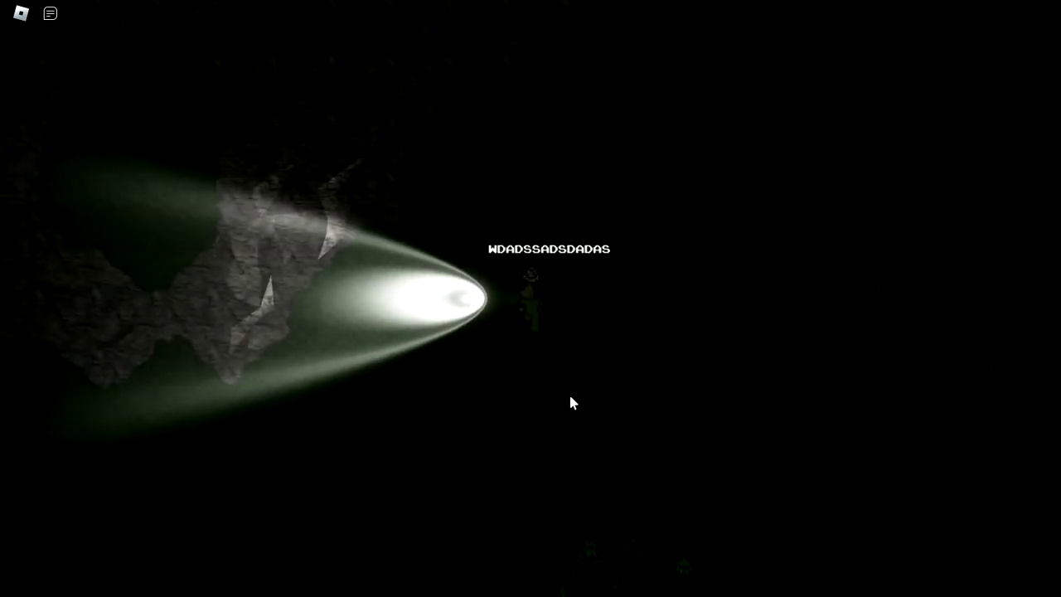
key(w)
key(s)
key(a)
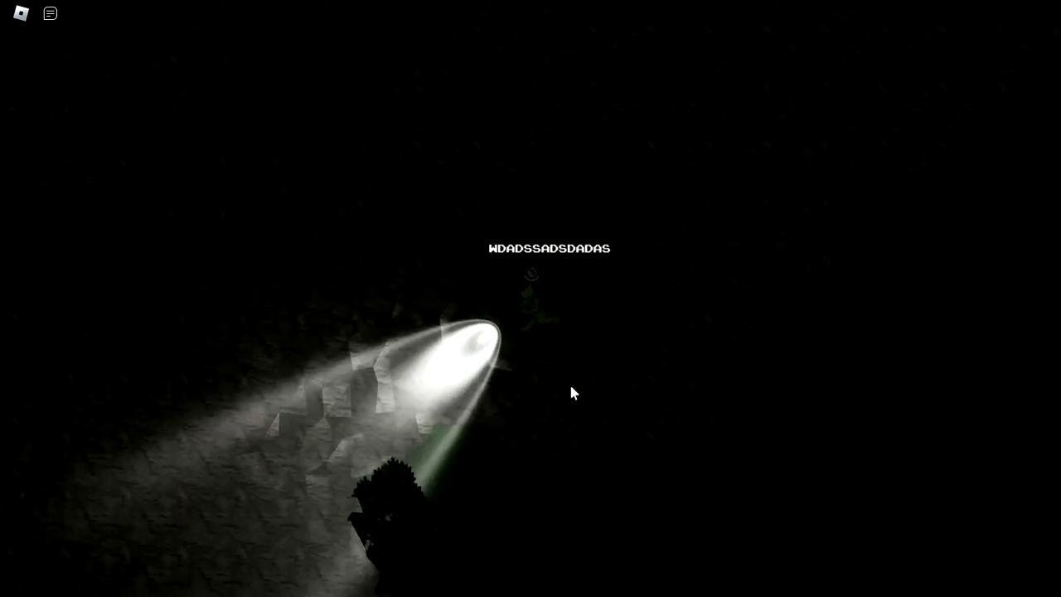
key(d)
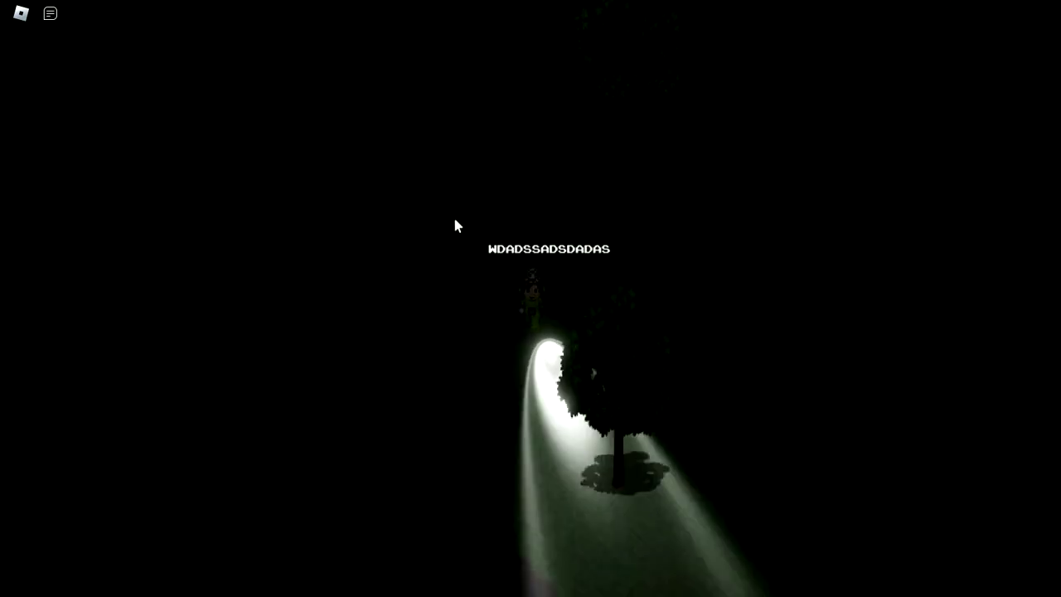
key(d)
key(s)
key(a)
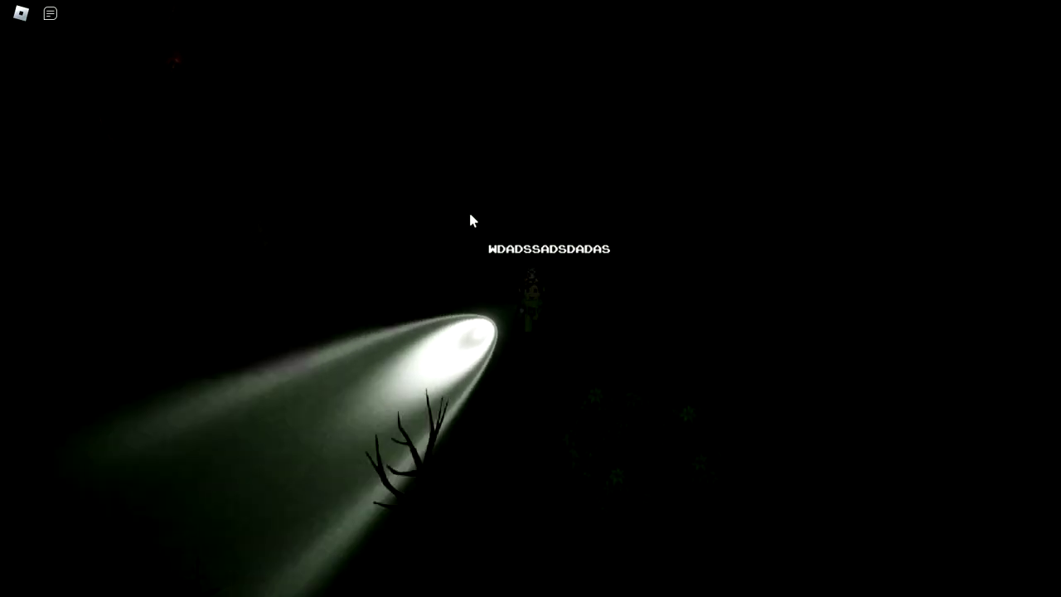
key(w)
Step: Head back down and to the left through the forest along the path
key(s)
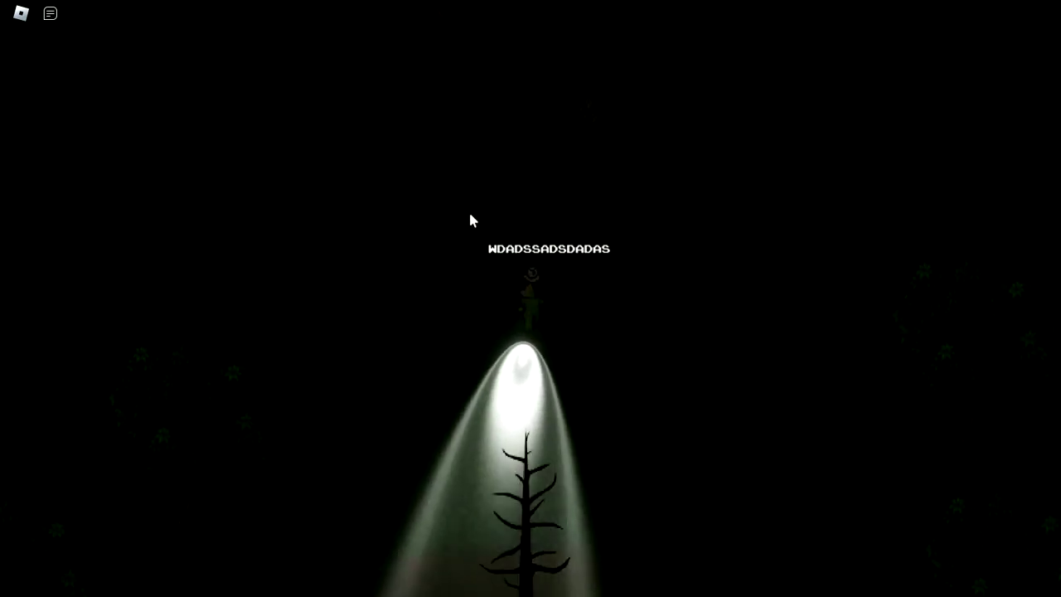
key(d)
key(s)
key(a)
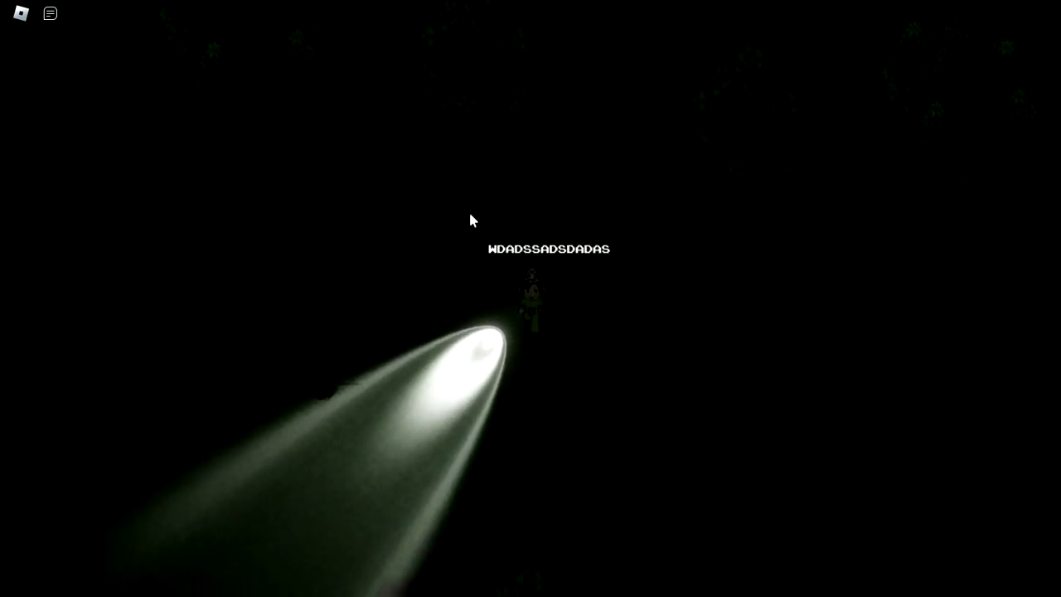
key(s)
key(a)
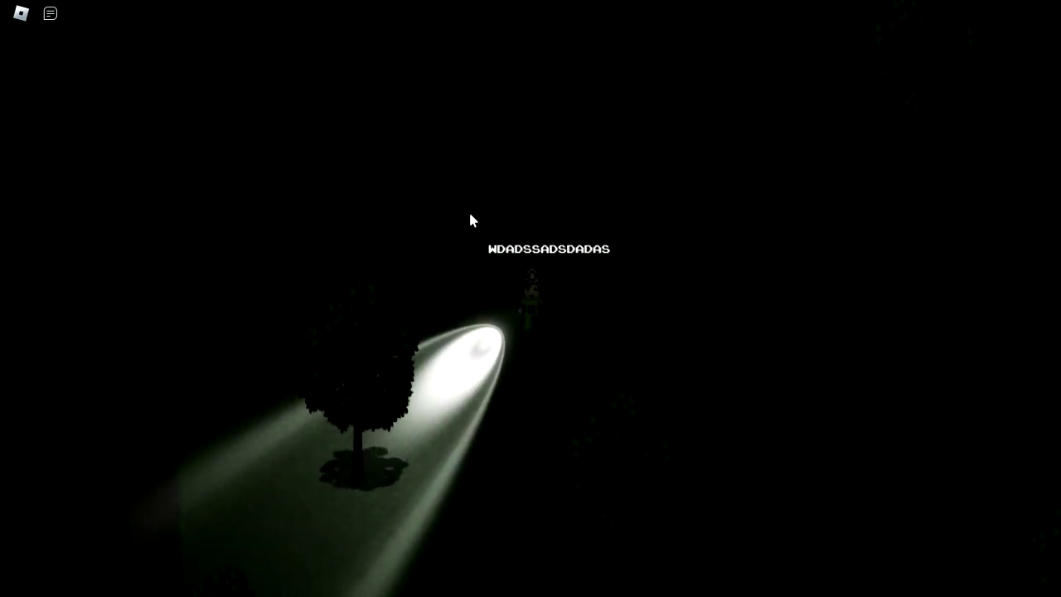
key(s)
key(a)
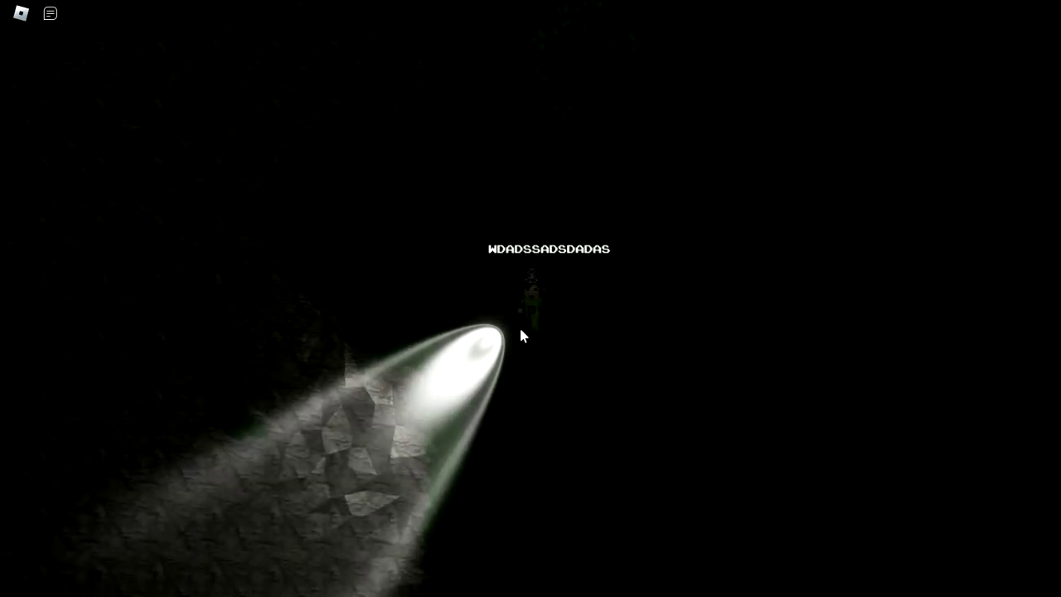
key(s)
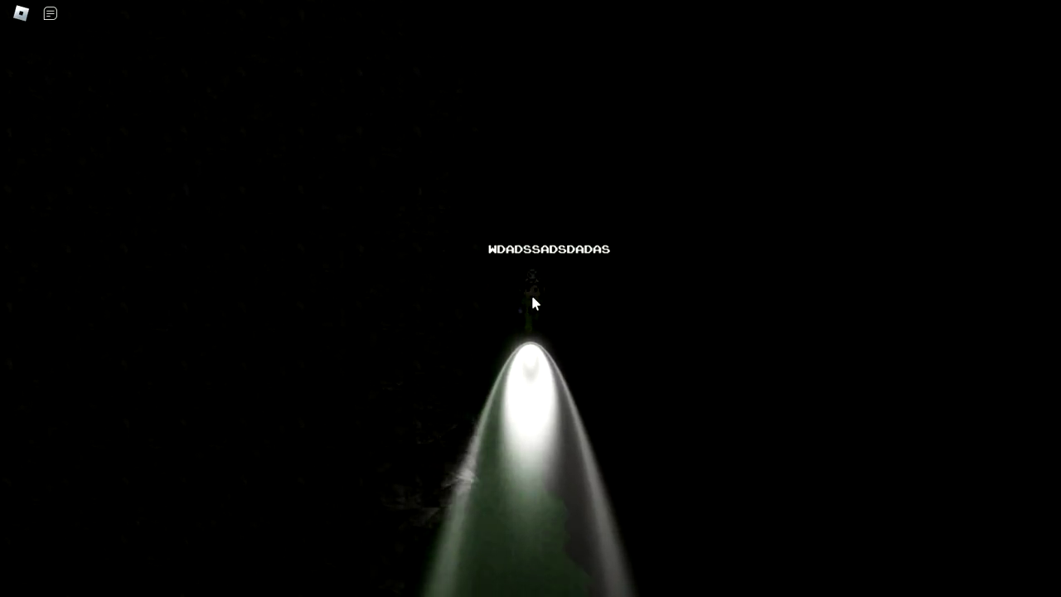
key(d)
key(s)
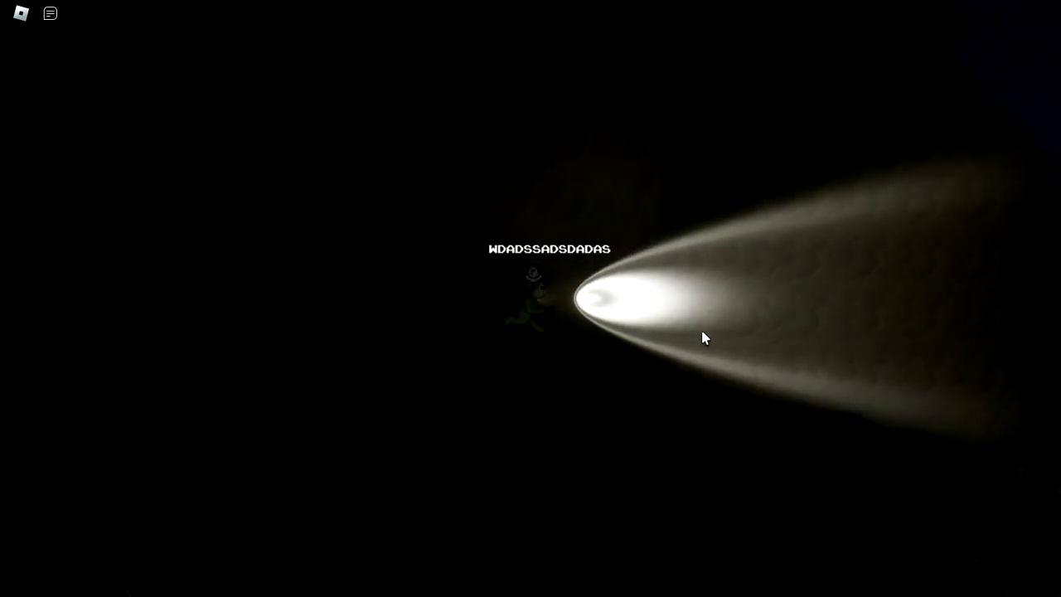
key(w)
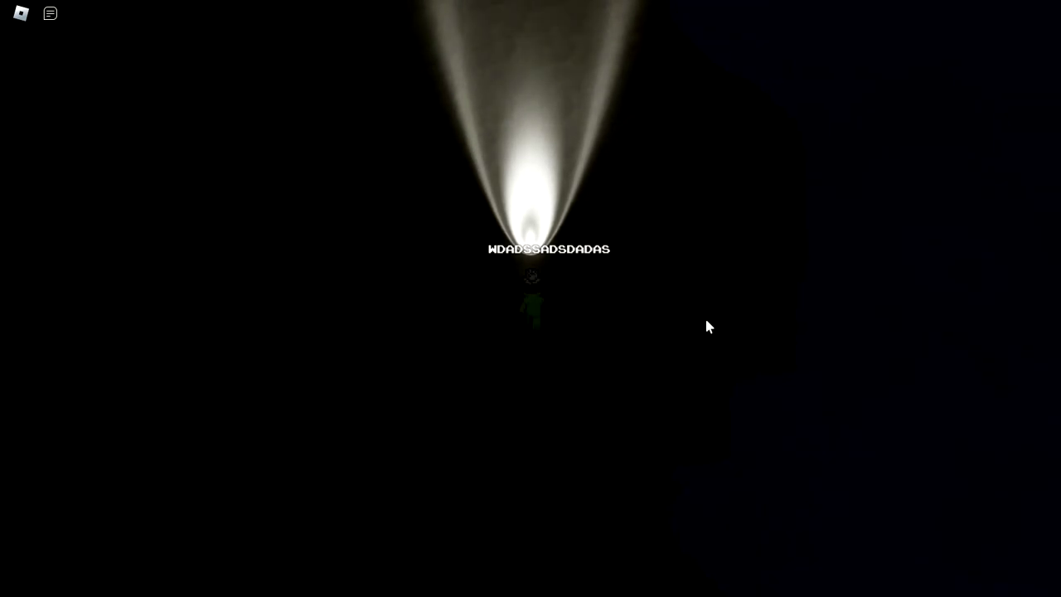
Step: Weave upward and left past the tree through the dark, searching for custards
key(a)
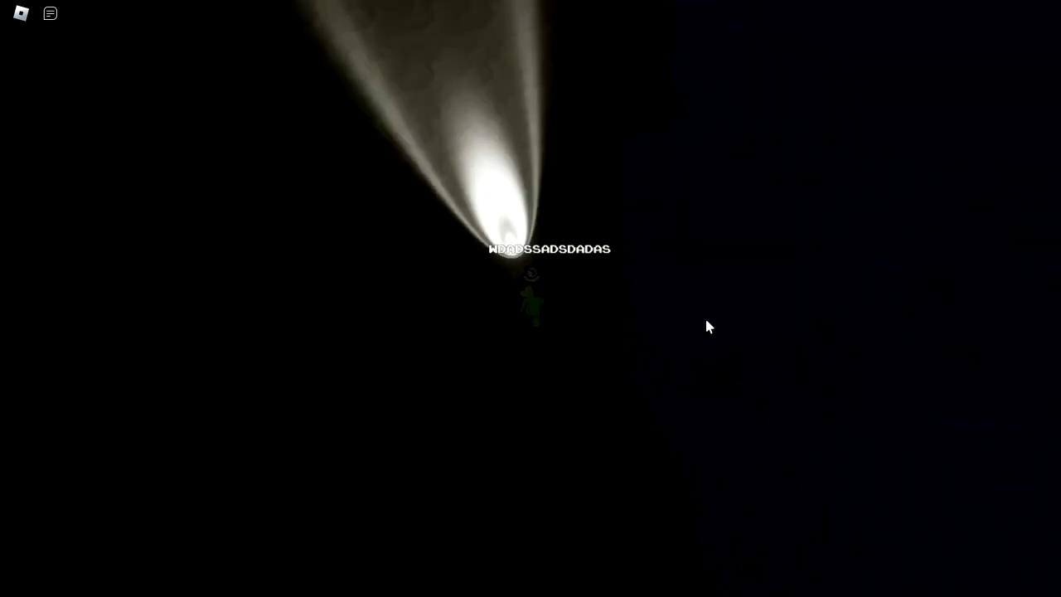
key(d)
key(w)
key(w)
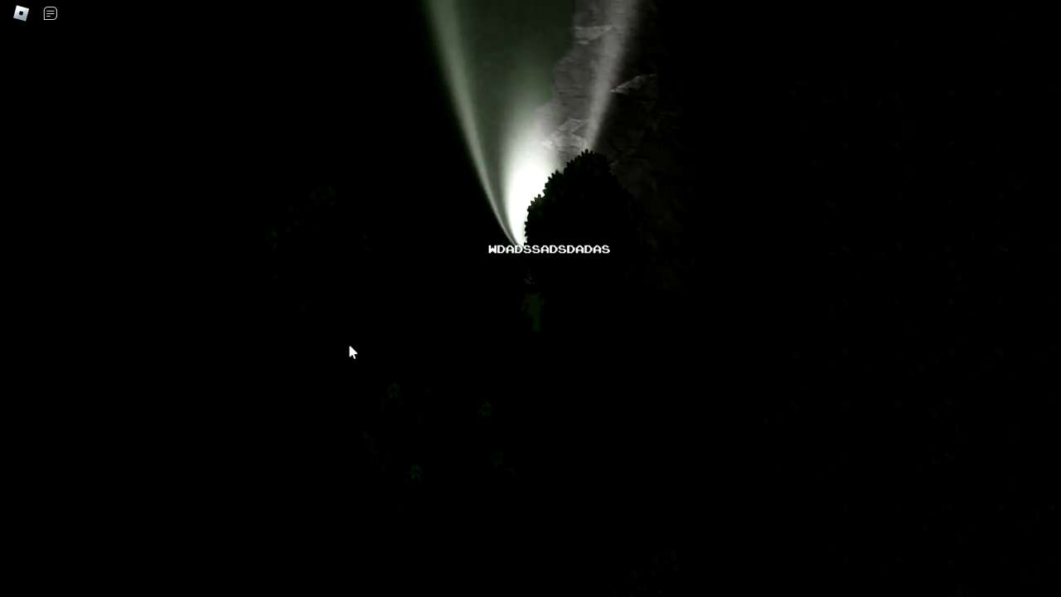
key(a)
key(w)
key(s)
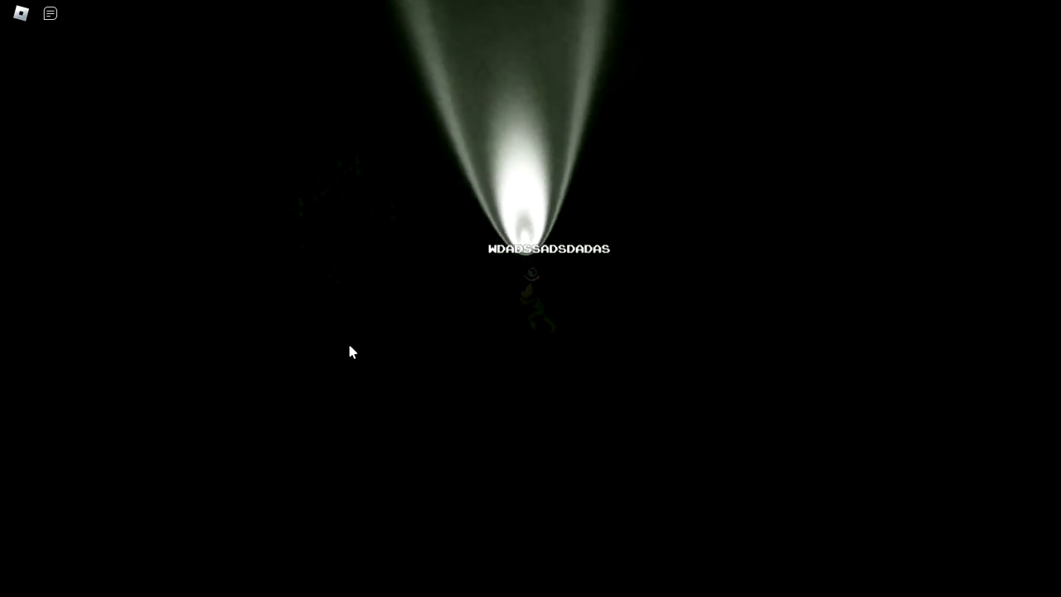
key(a)
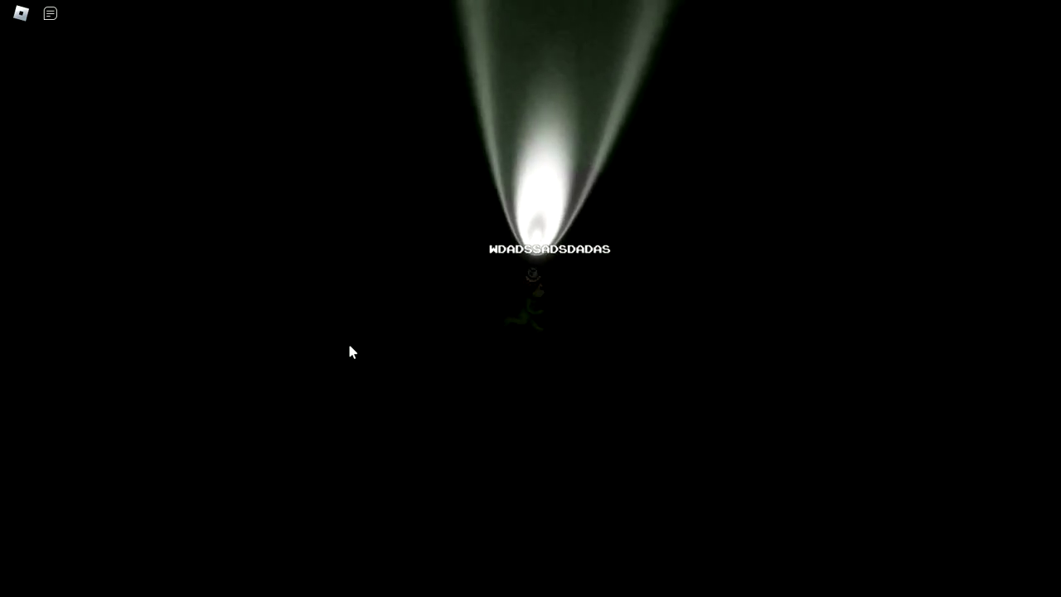
key(a)
key(w)
key(w)
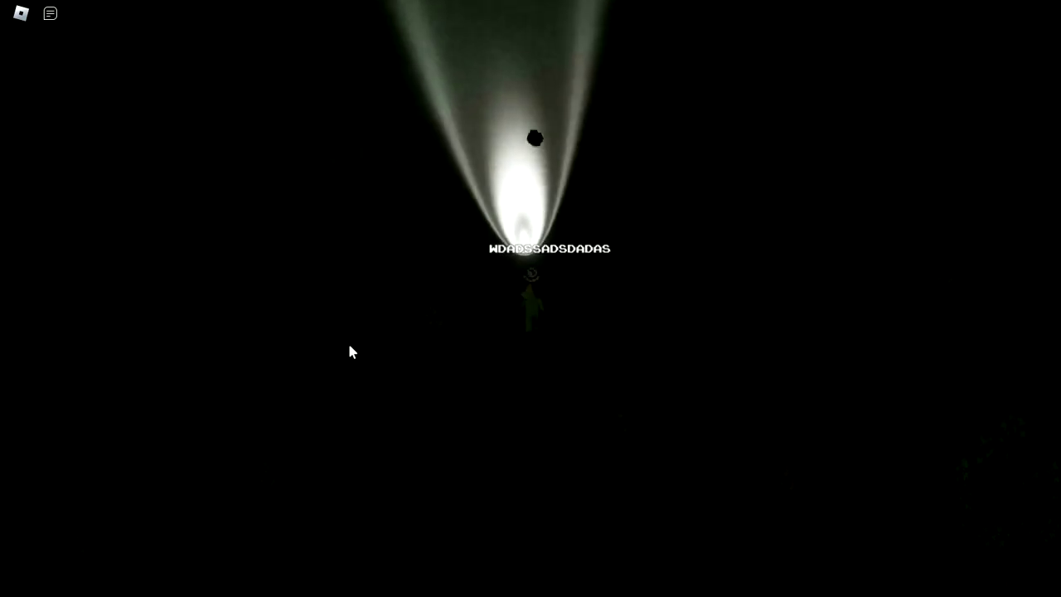
key(a)
key(d)
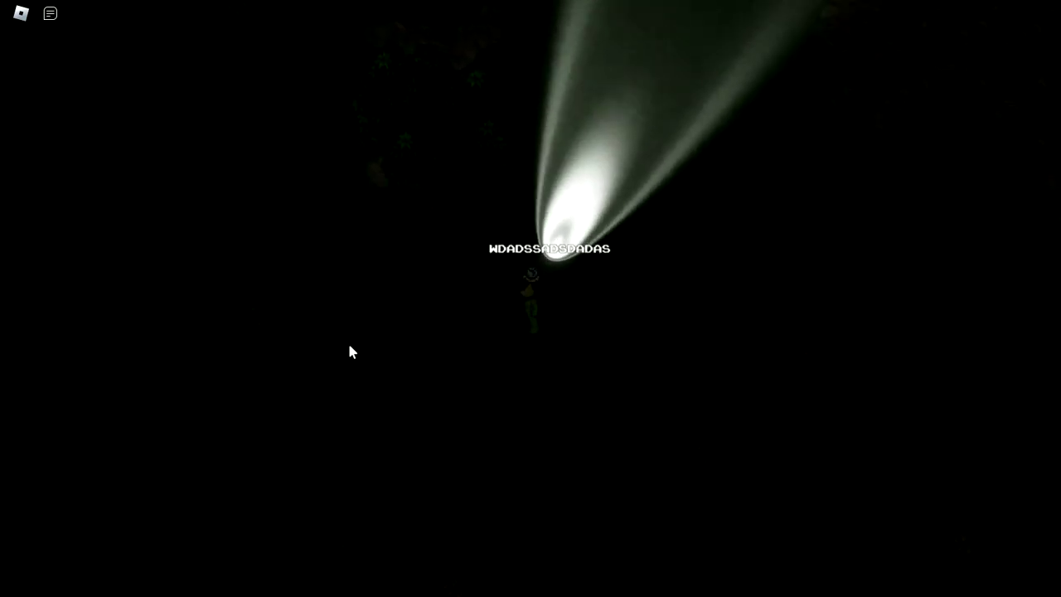
key(w)
key(a)
key(w)
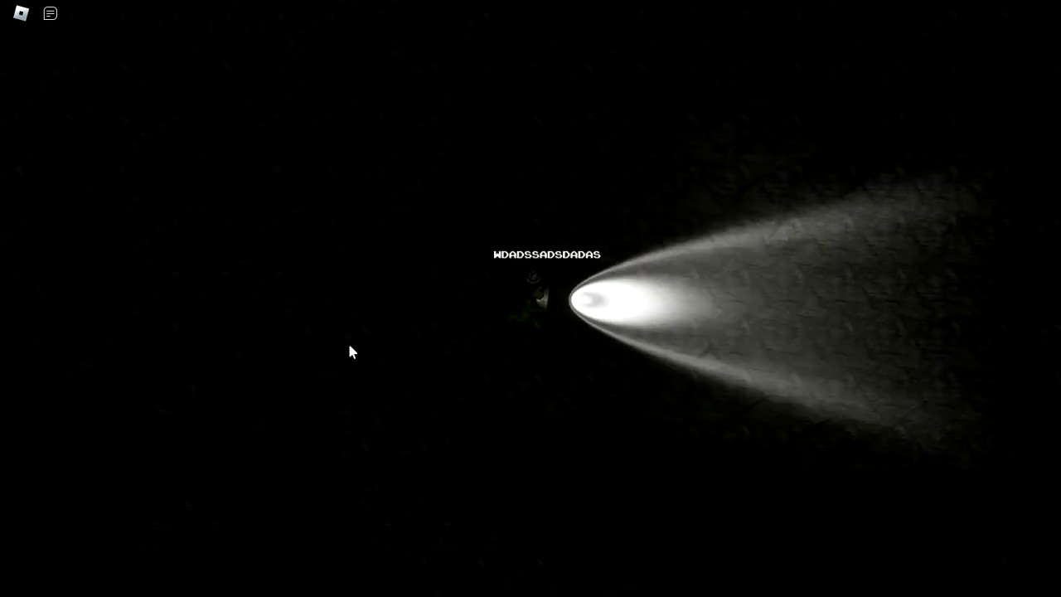
key(s)
key(d)
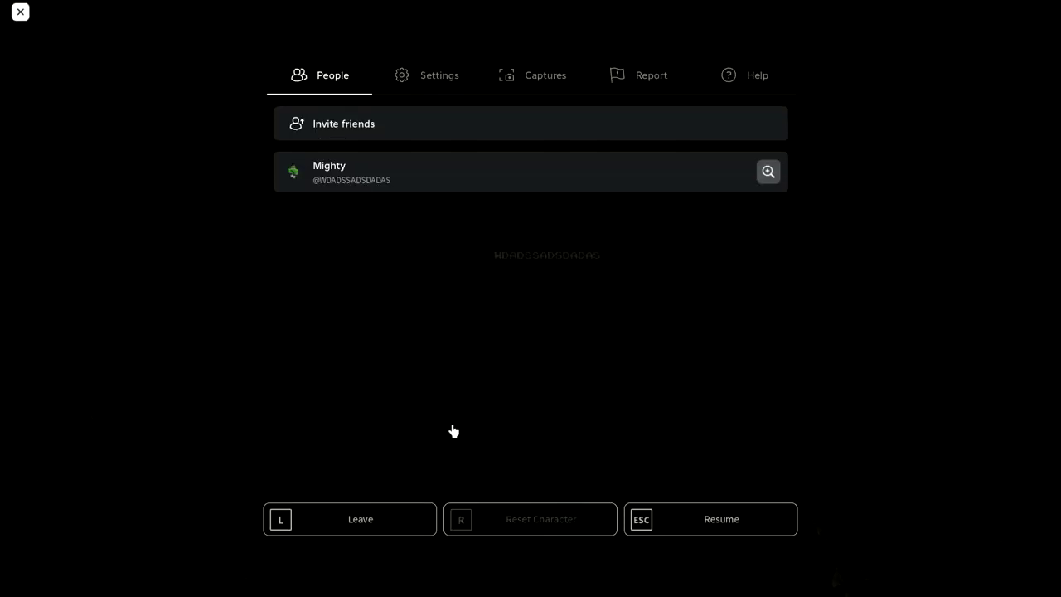
Step: Leave the game from the menu and confirm the exit prompt
click(353, 522)
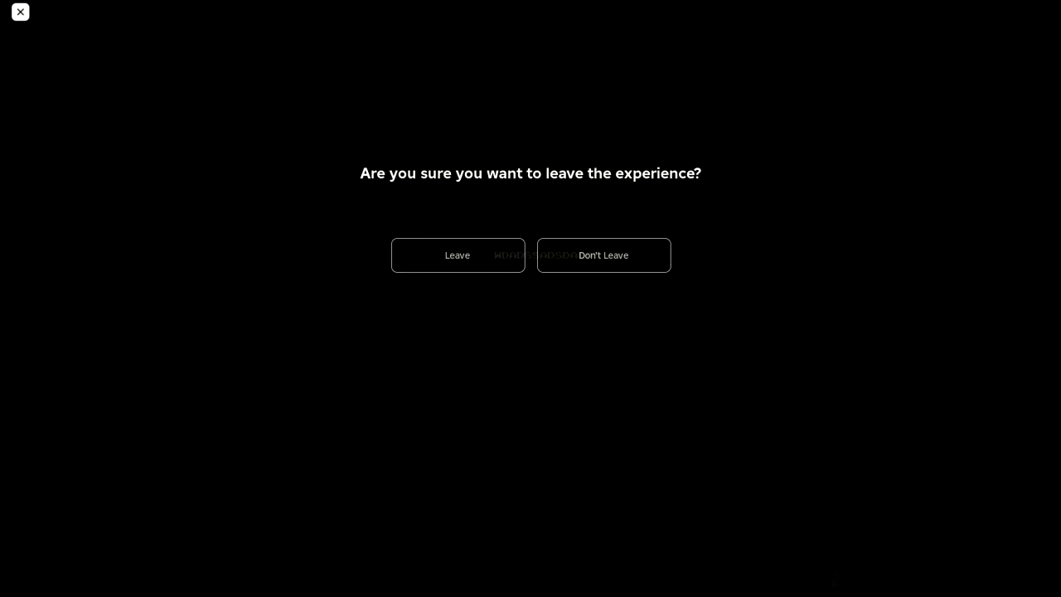
click(513, 253)
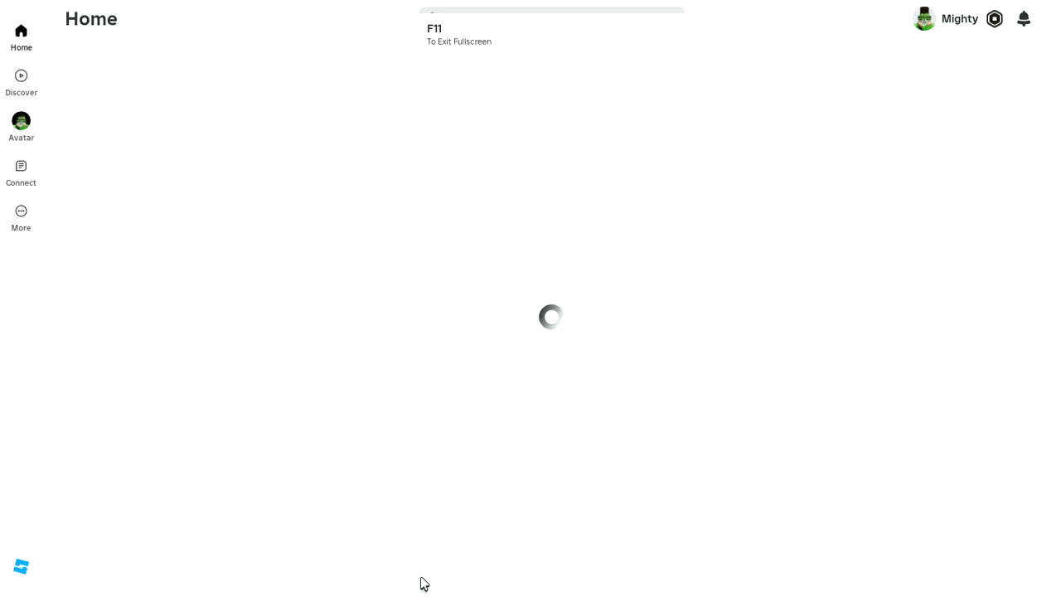
Step: Leave the fullscreen game, bring the Slendytubbies game page forward, and check the screen recorder
key(super)
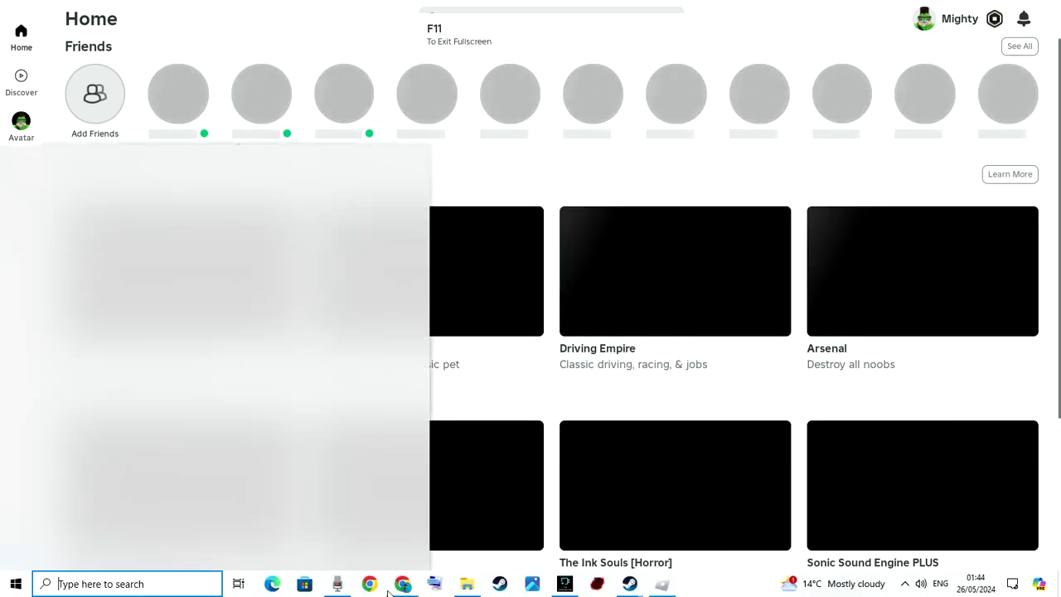
click(401, 583)
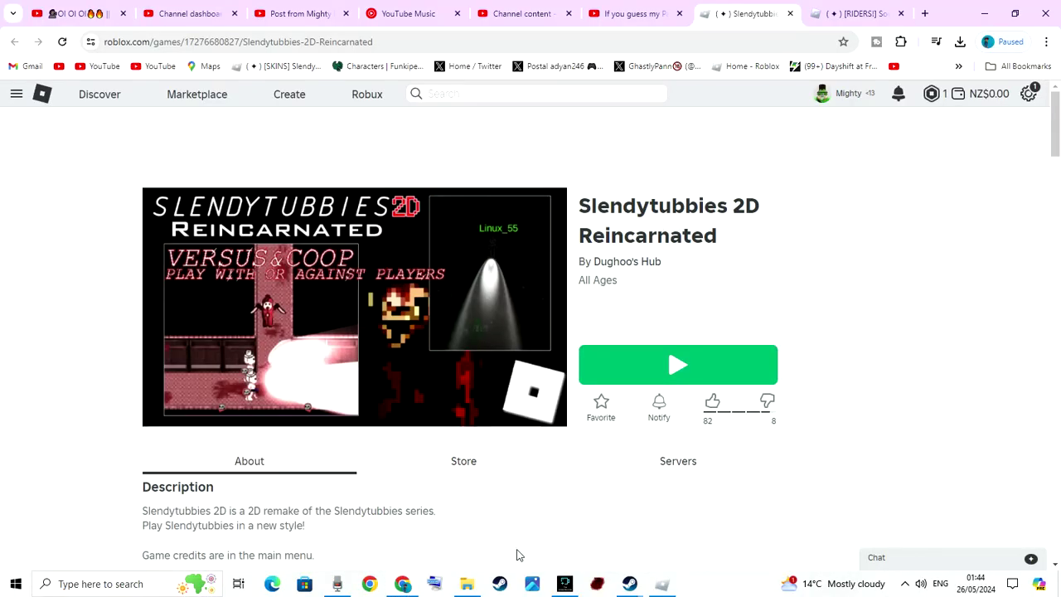
click(564, 583)
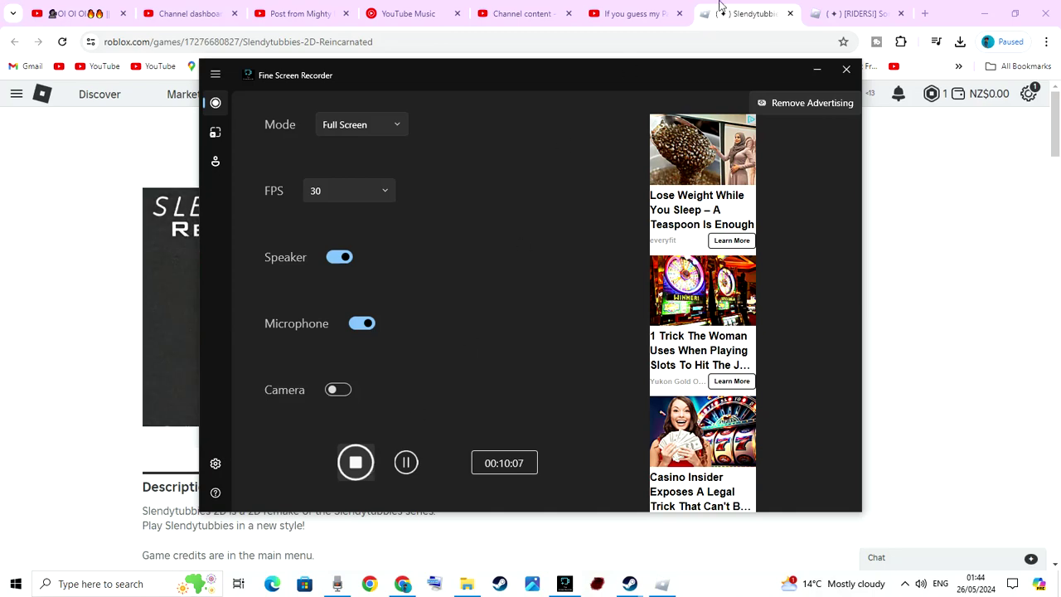
Step: Glance at the Sonic Reborn RP tab, return to Slendytubbies, then head to Roblox Home
click(832, 14)
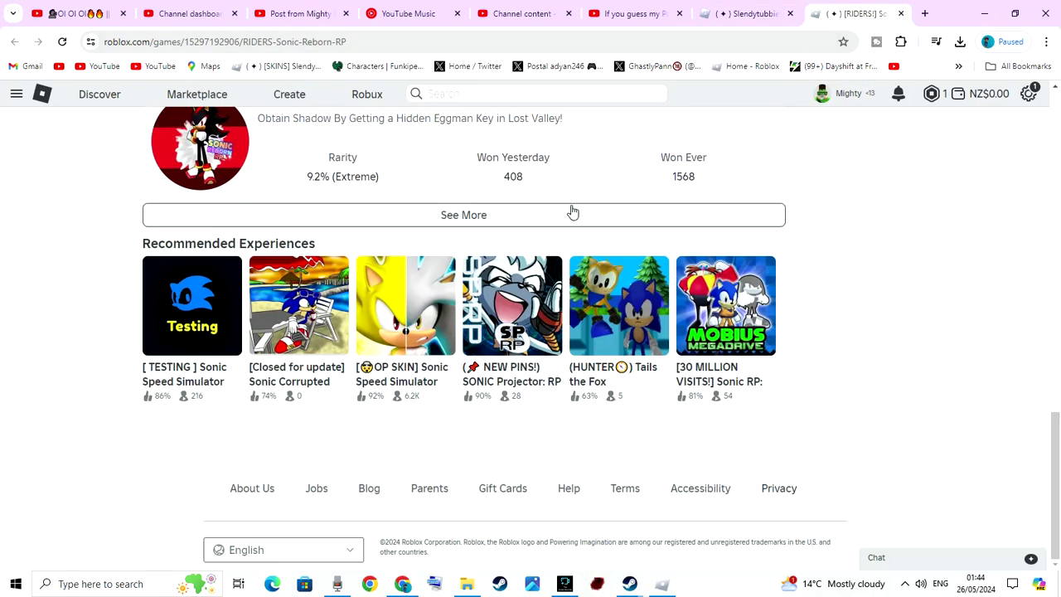
scroll(570, 208, up, 5)
scroll(547, 296, up, 15)
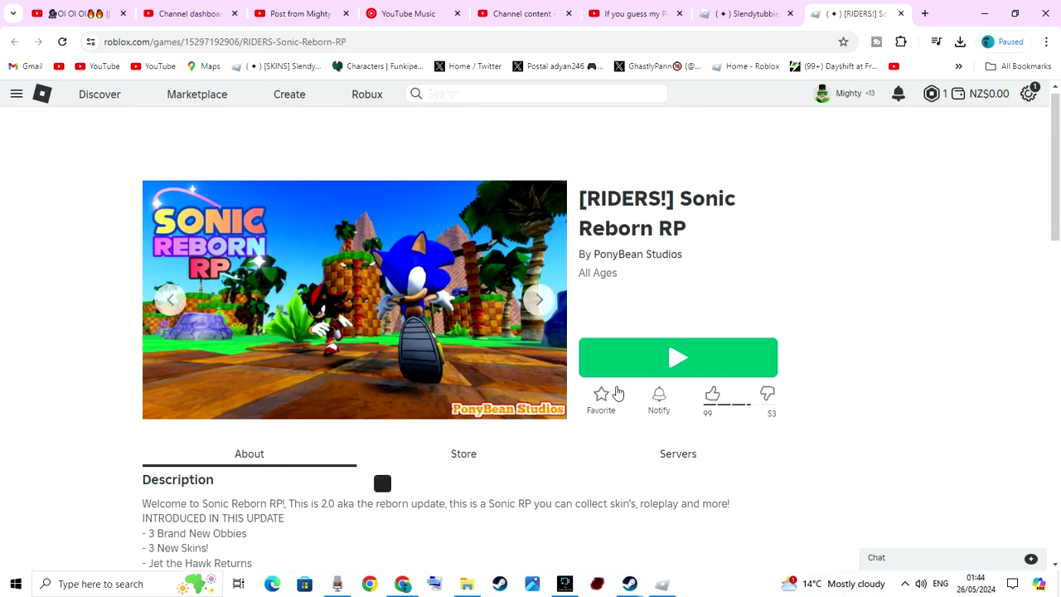
scroll(99, 257, down, 8)
scroll(74, 232, down, 4)
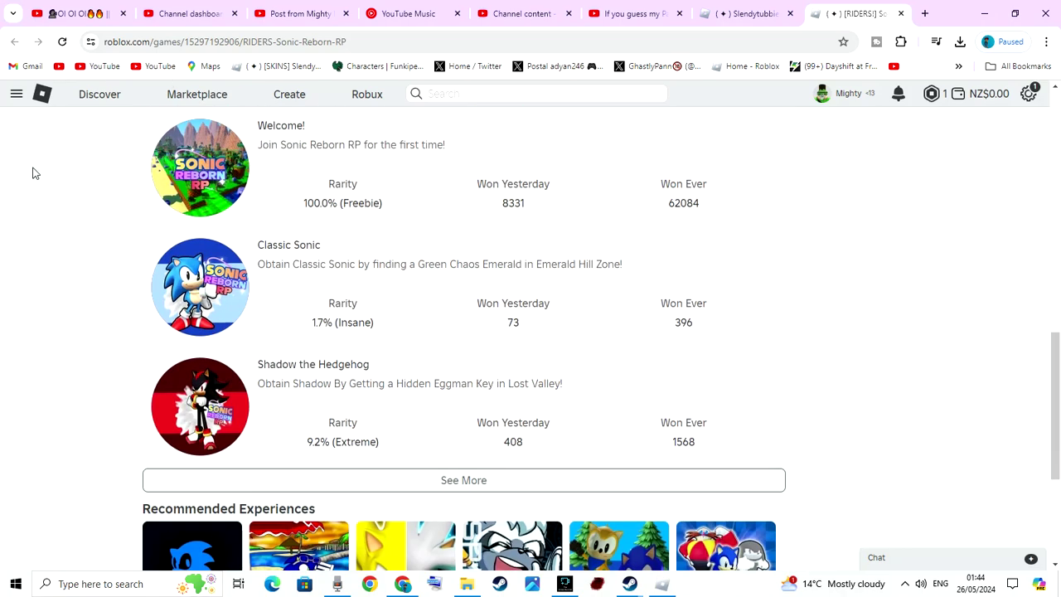
click(769, 10)
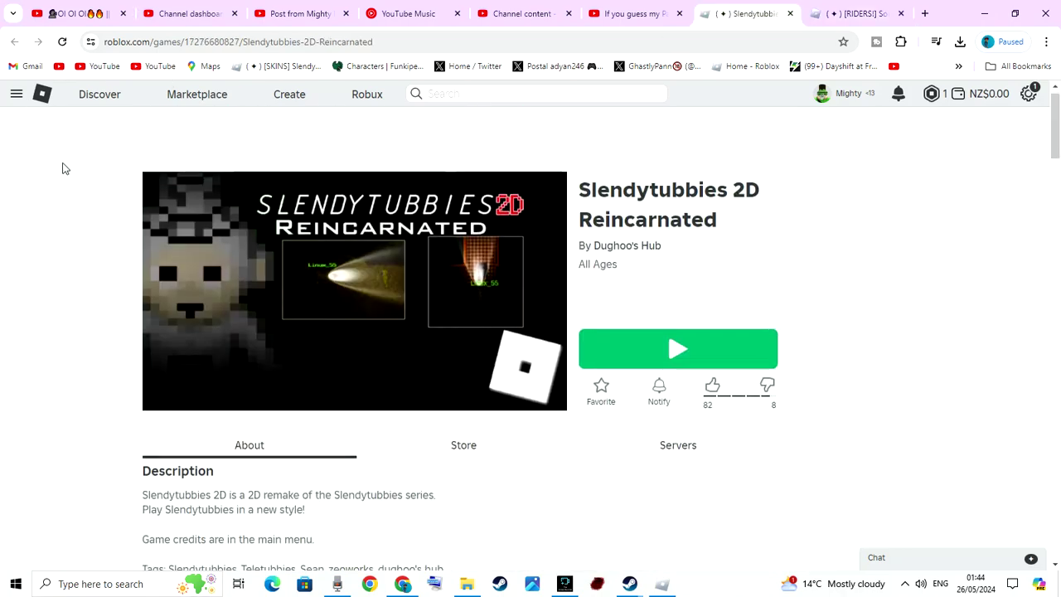
scroll(58, 133, down, 10)
scroll(307, 284, down, 10)
scroll(307, 289, down, 5)
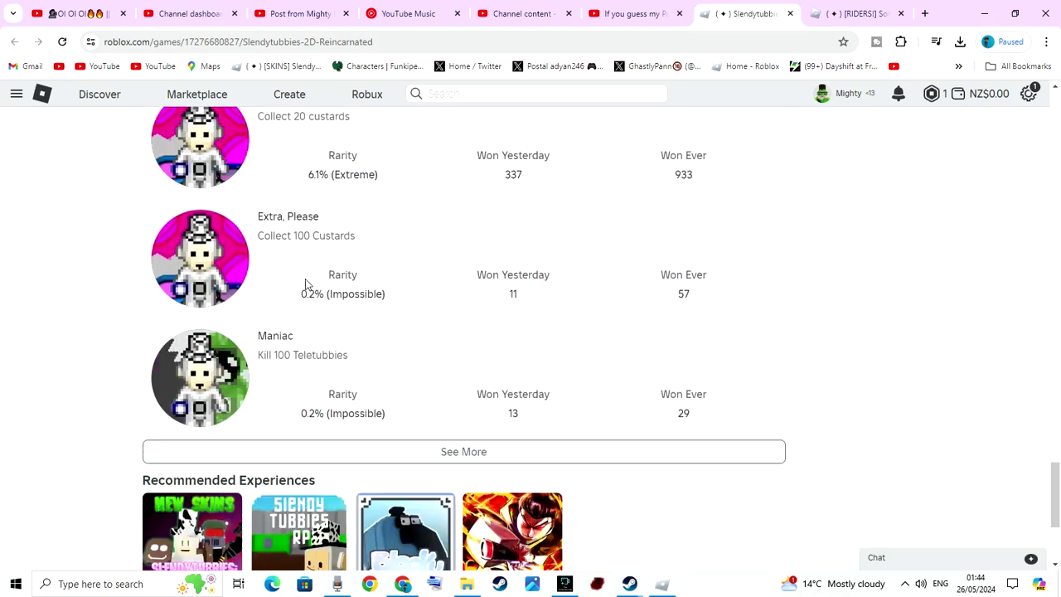
scroll(307, 290, down, 3)
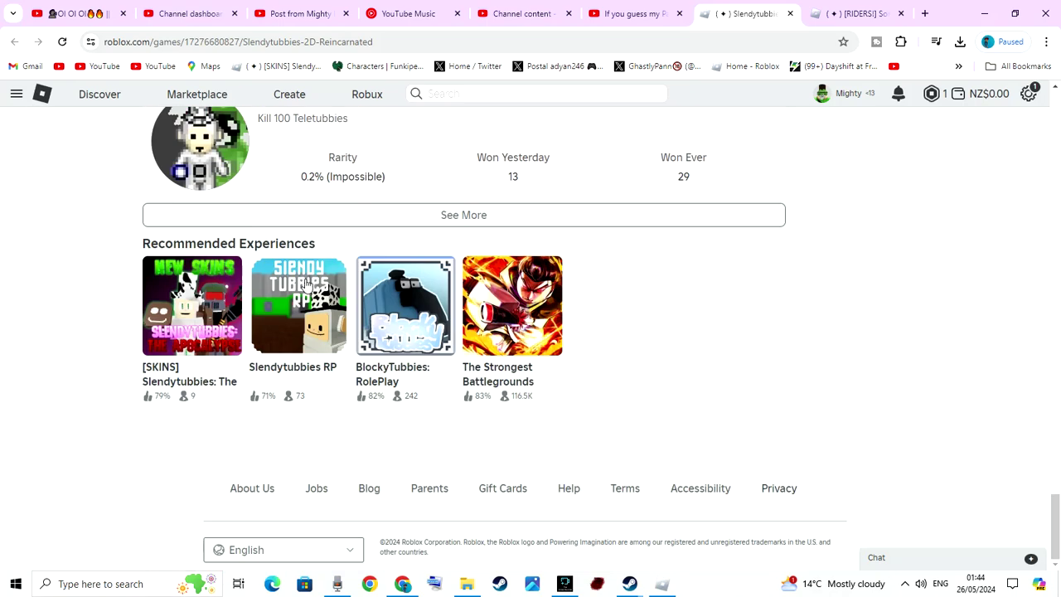
click(41, 97)
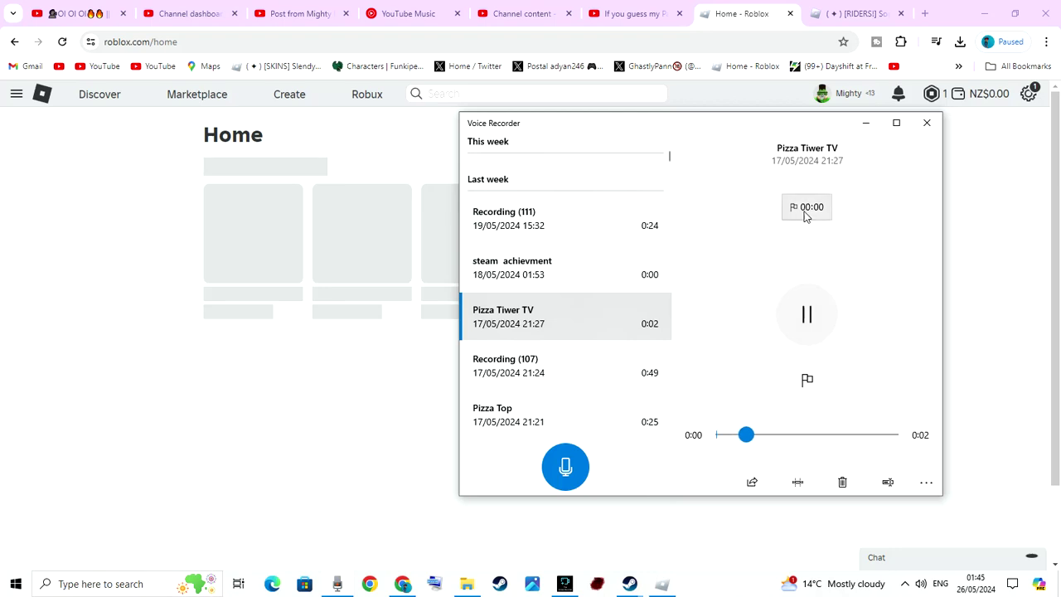
Step: Select today's newest voice recording, then open Sonic Sound Engine PLUS and Kill noobs simulator in new tabs
click(551, 274)
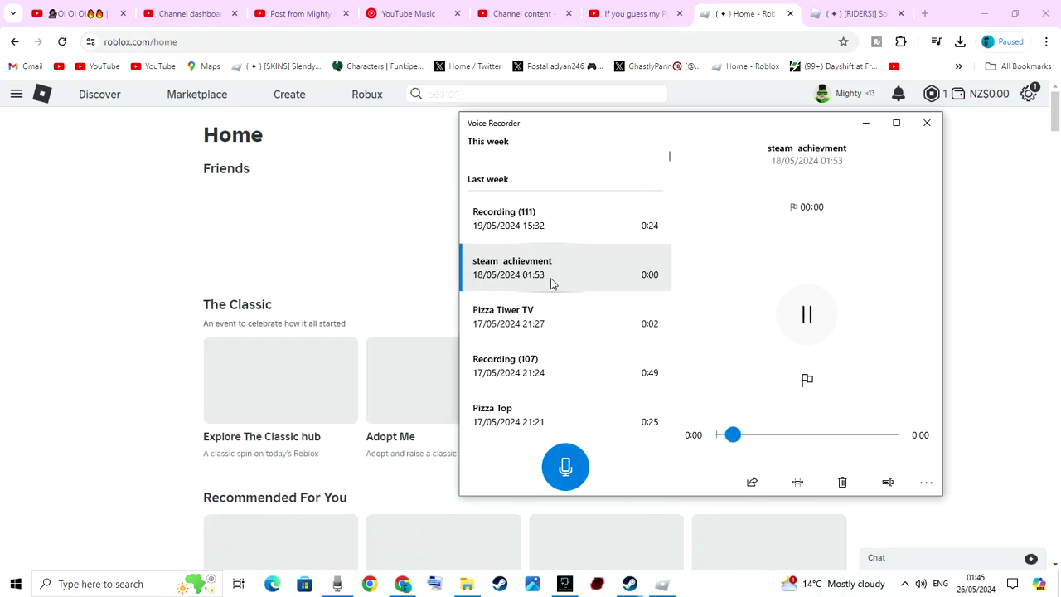
scroll(570, 232, up, 5)
click(566, 212)
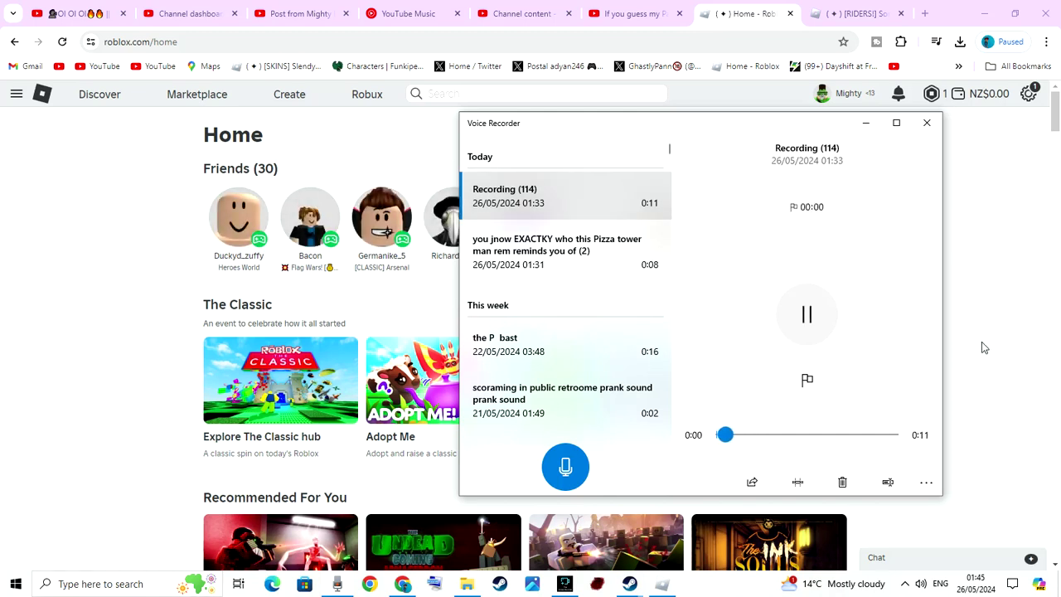
click(953, 371)
scroll(950, 374, down, 5)
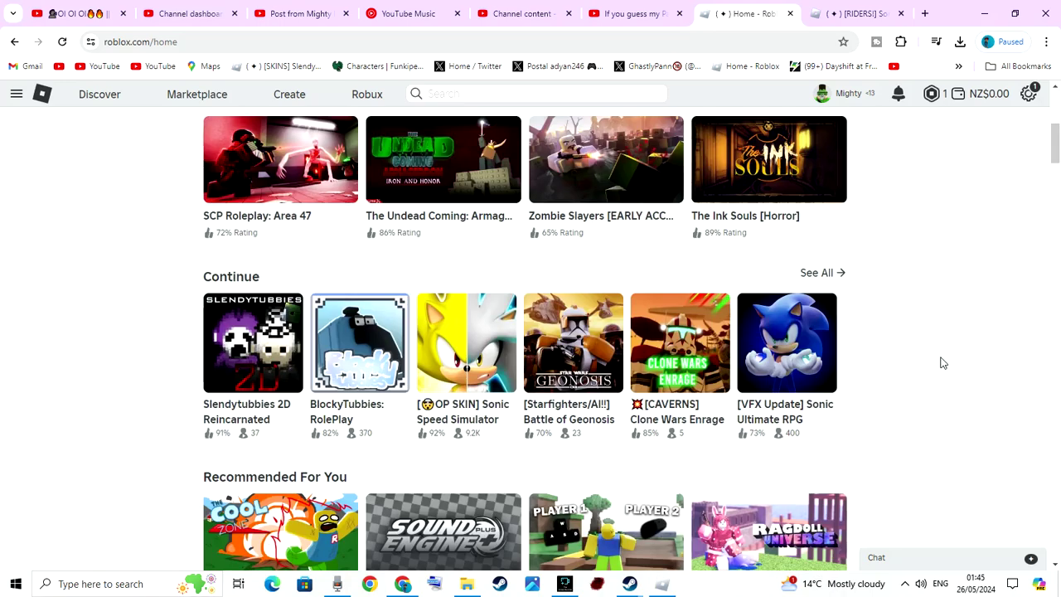
scroll(941, 362, down, 5)
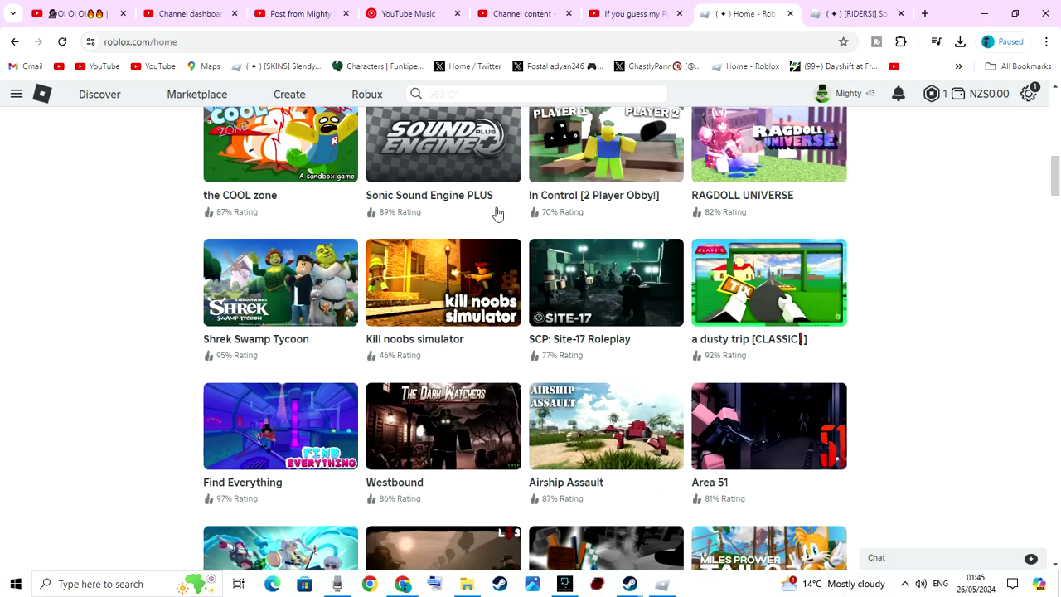
middle_click(457, 178)
middle_click(451, 257)
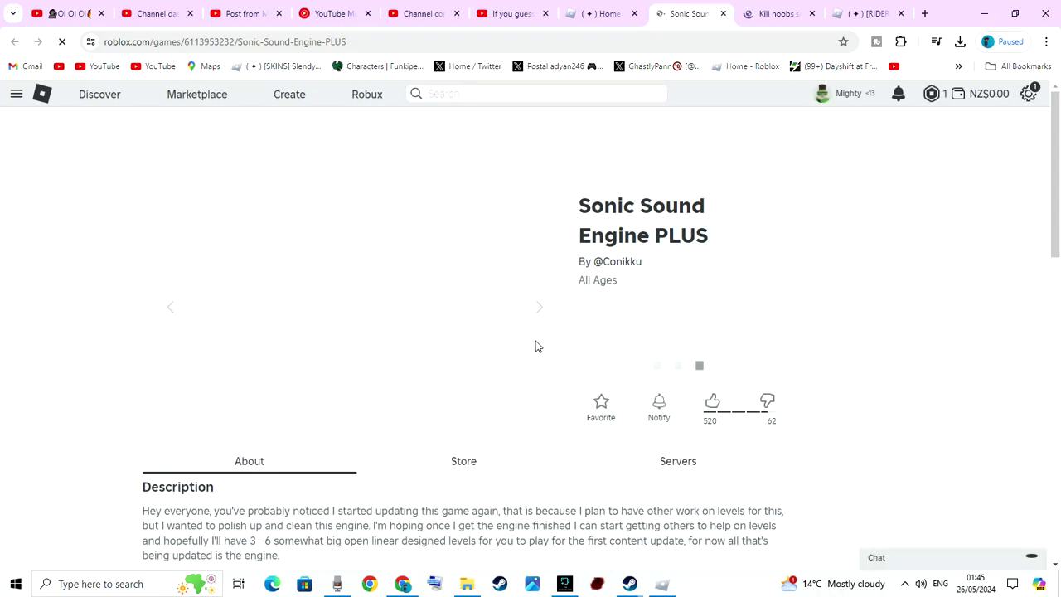
Step: Launch Sonic Sound Engine PLUS after viewing its next screenshot, and play today's second voice recording
click(539, 313)
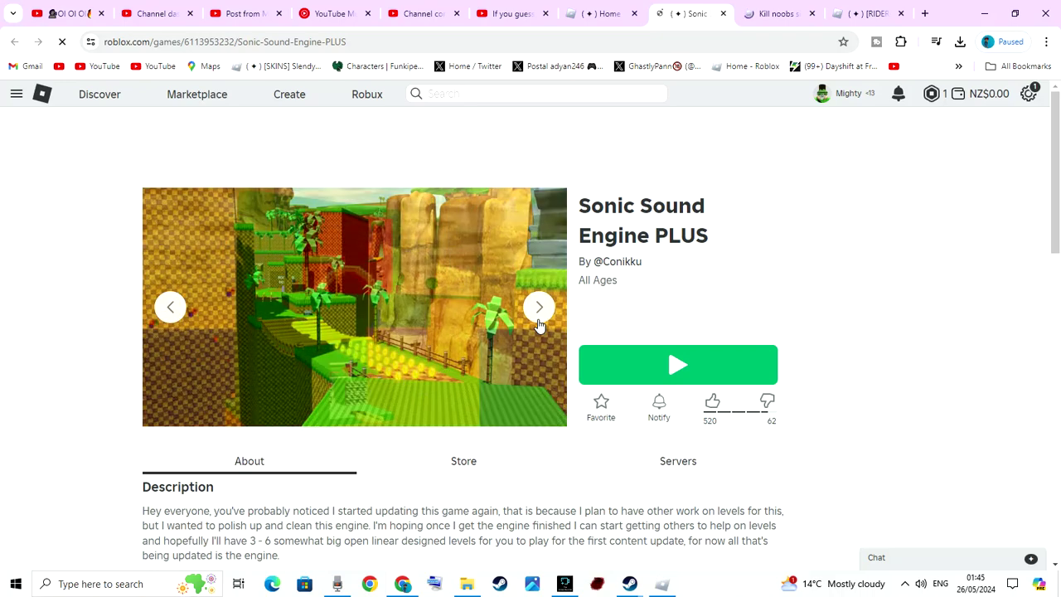
click(640, 376)
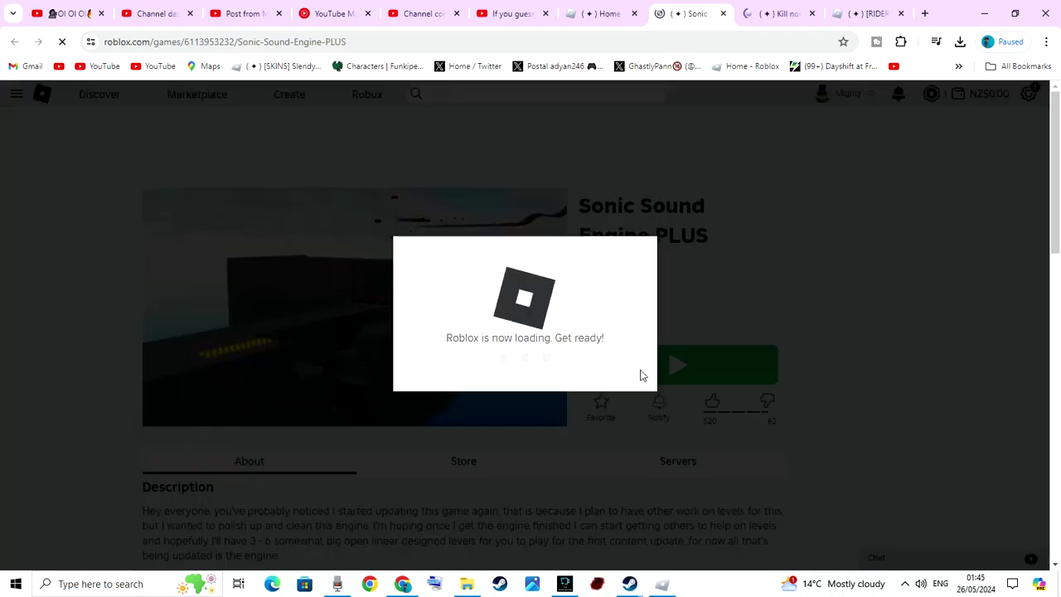
click(338, 583)
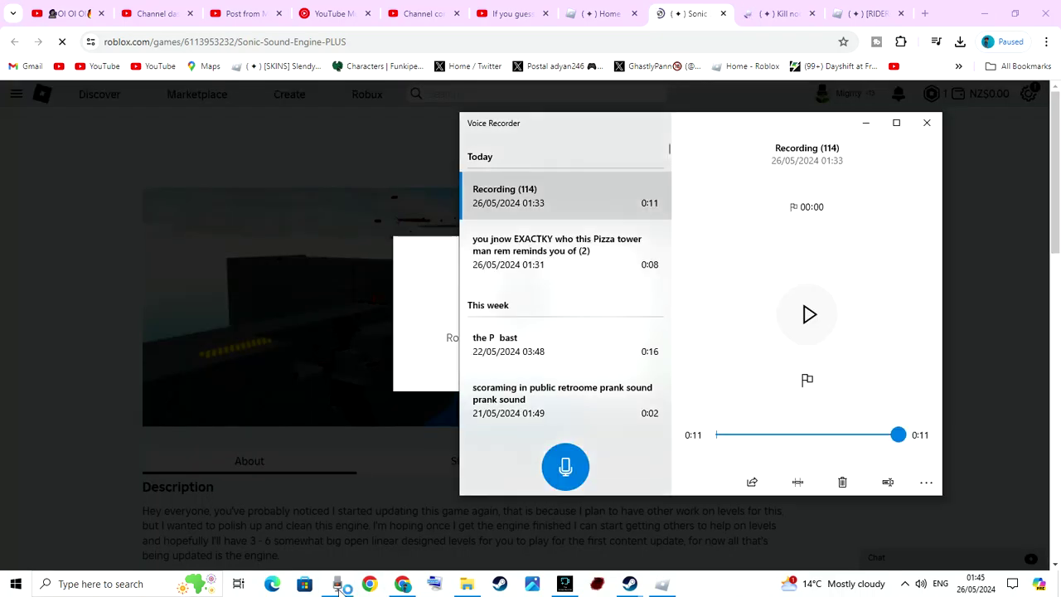
click(580, 277)
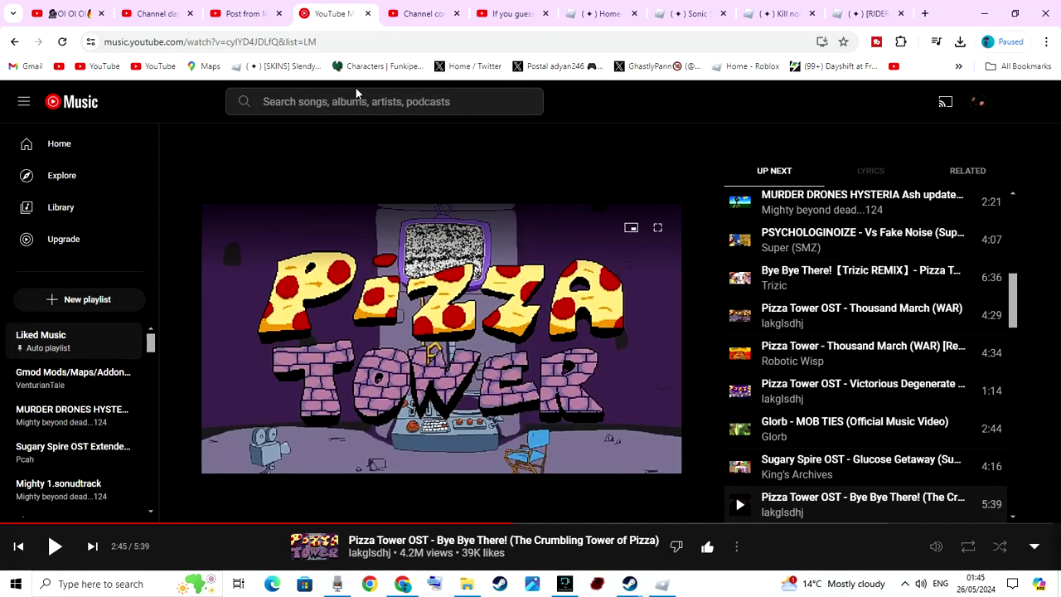
Step: Resume Bye Bye There, replay today's second voice recording, then pause the YouTube Music track
key(space)
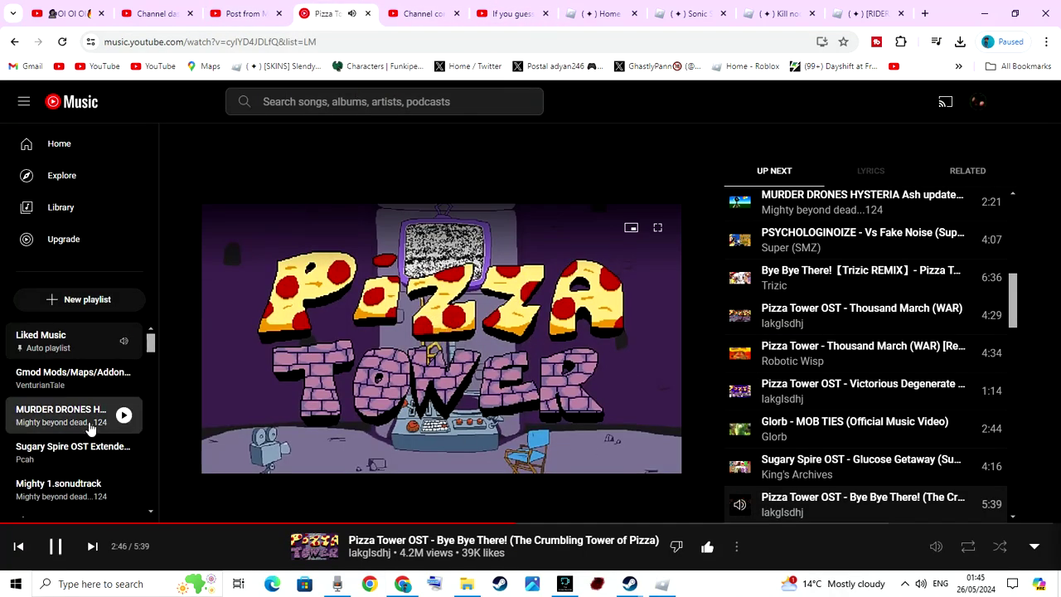
scroll(80, 431, down, 1)
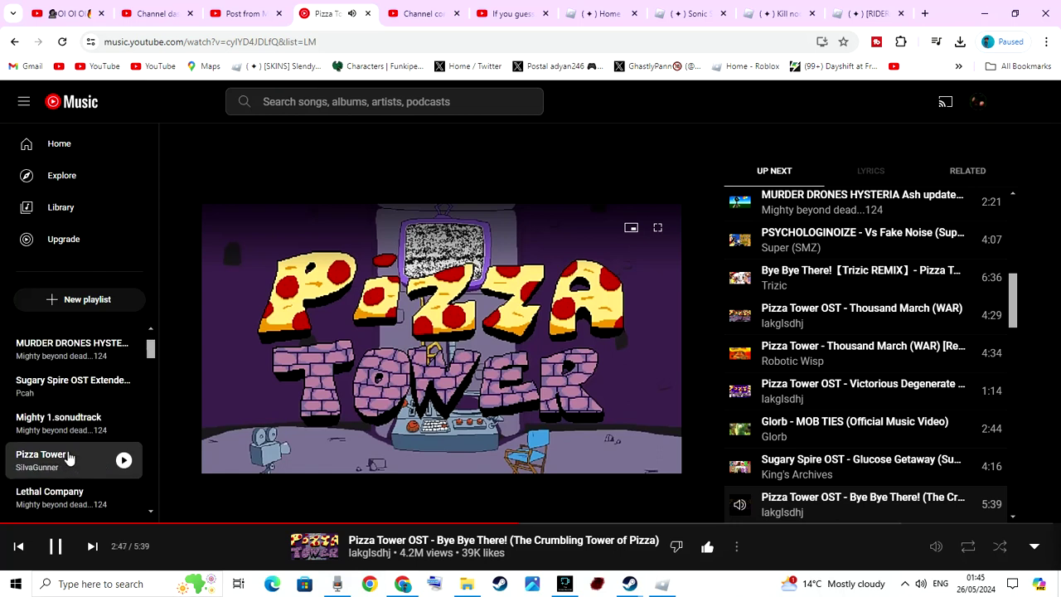
mouse_move(73, 460)
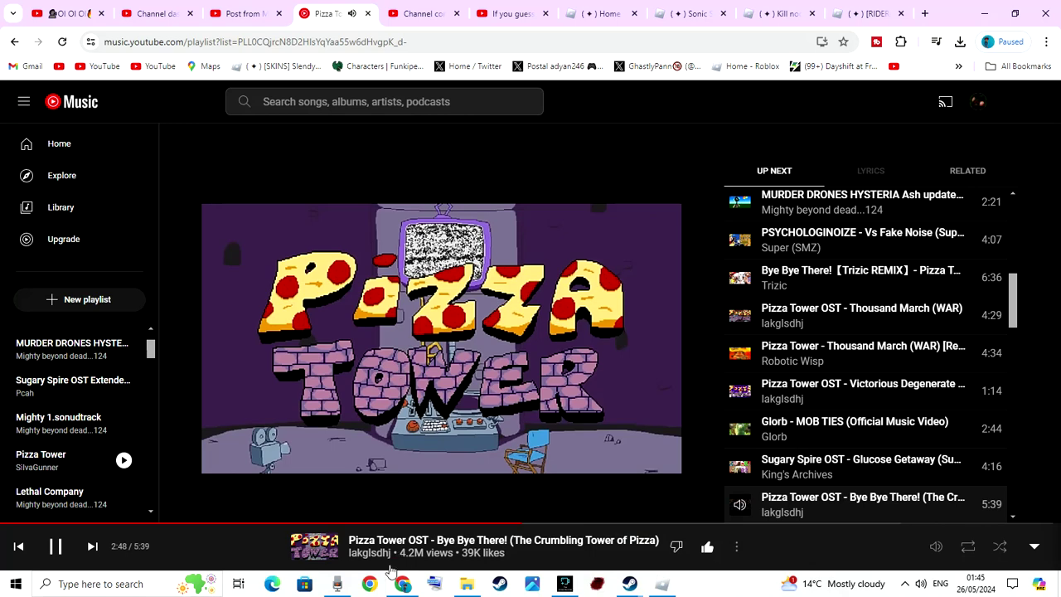
click(337, 583)
click(807, 313)
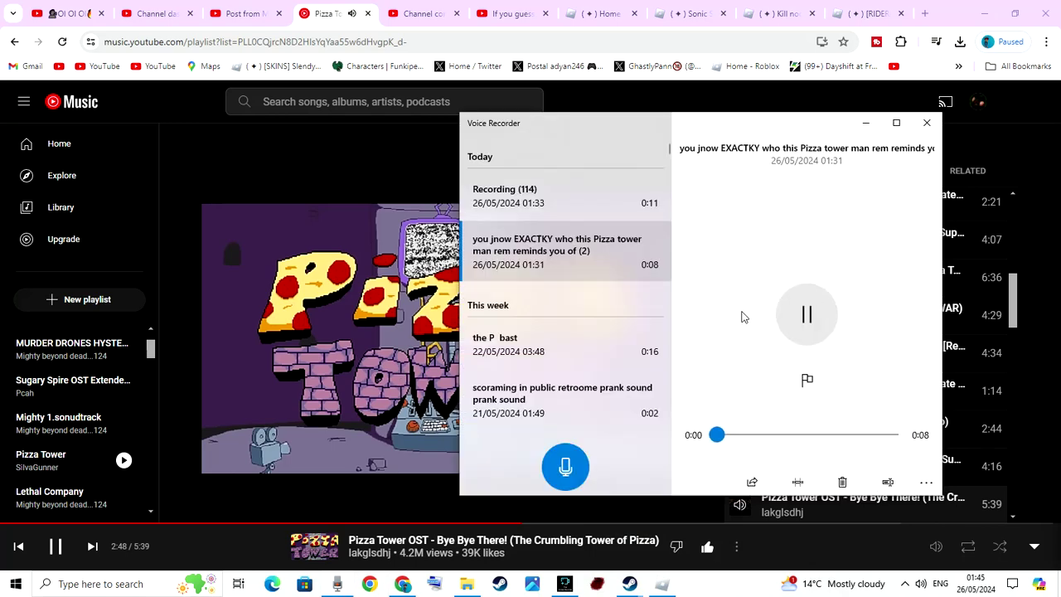
click(426, 312)
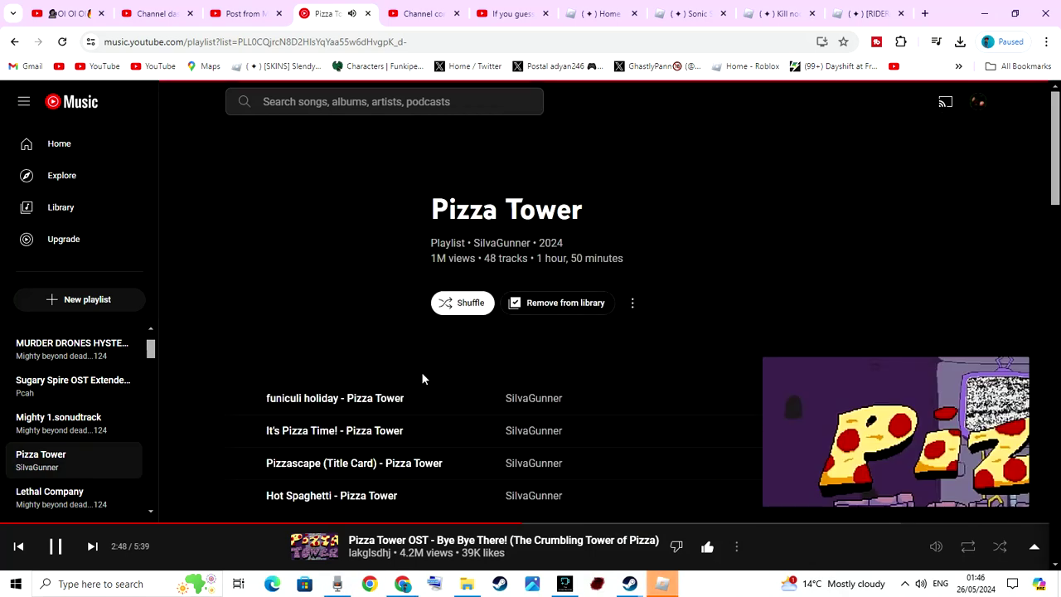
click(54, 543)
scroll(329, 403, down, 4)
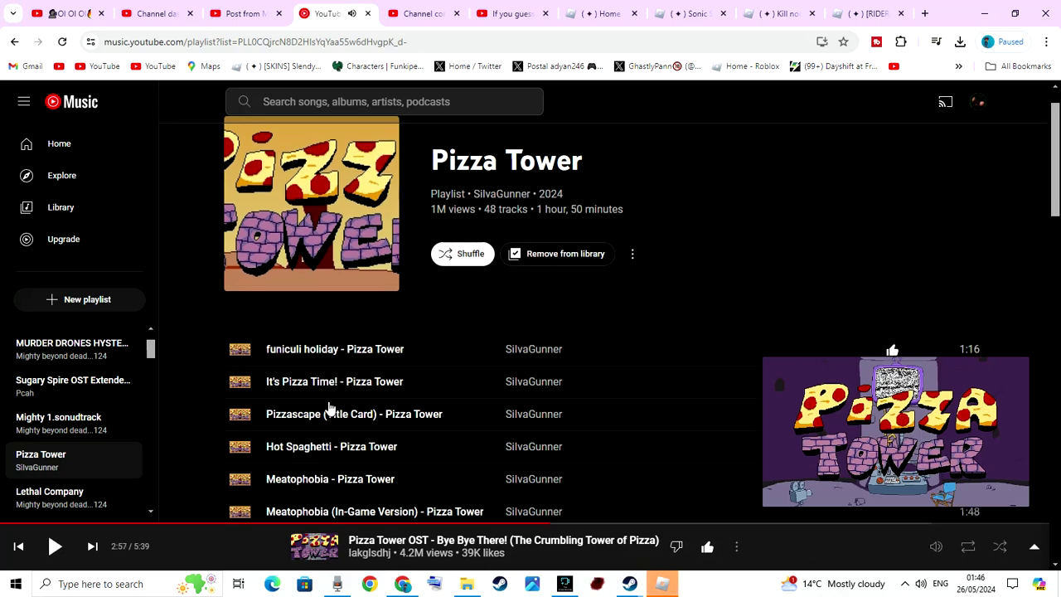